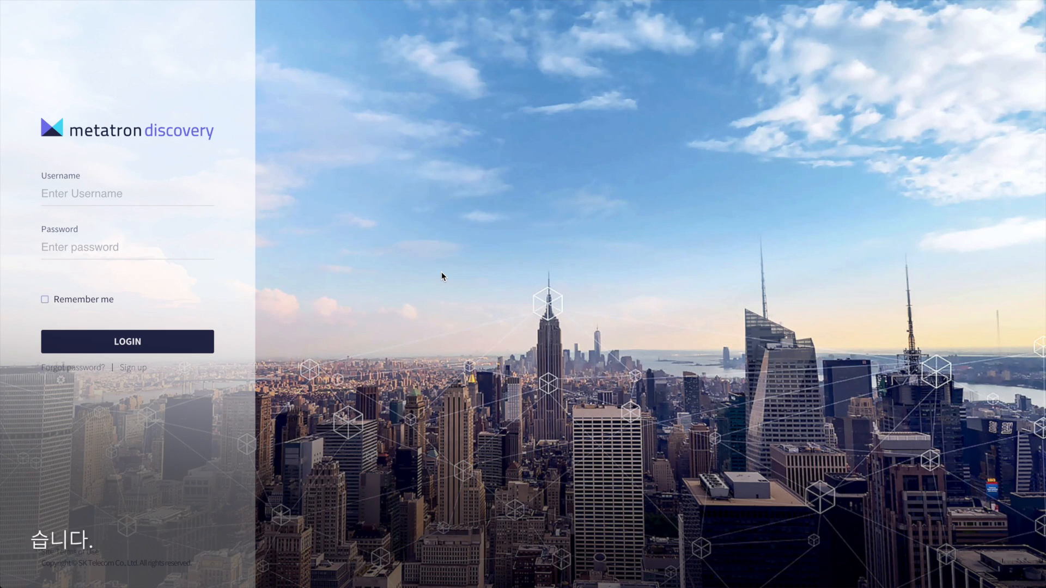
- Log in to Metatron Discovery with the user's username and password
text(ecoloy)
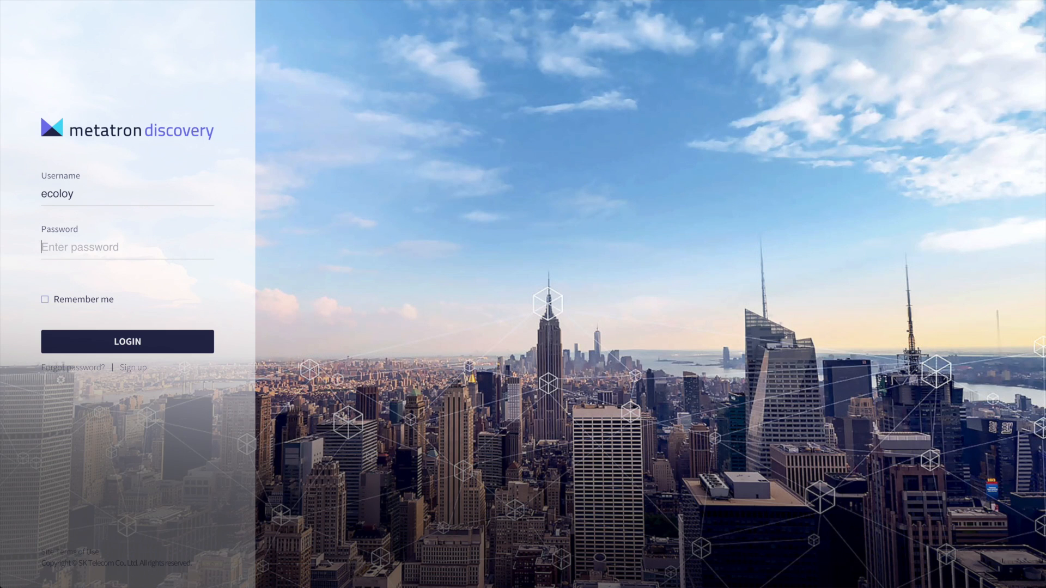
key(Tab)
text(**********)
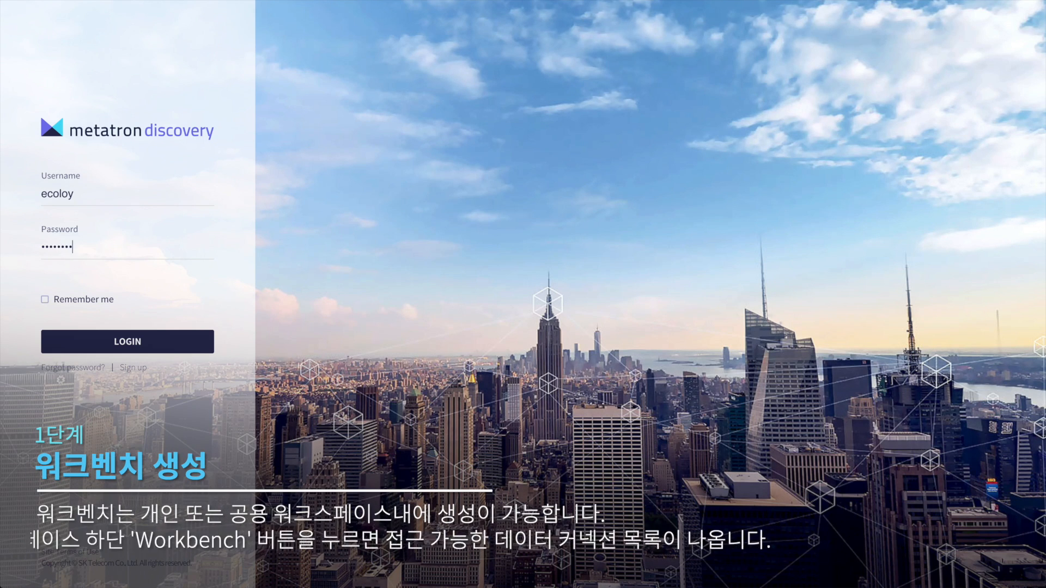
key(Return)
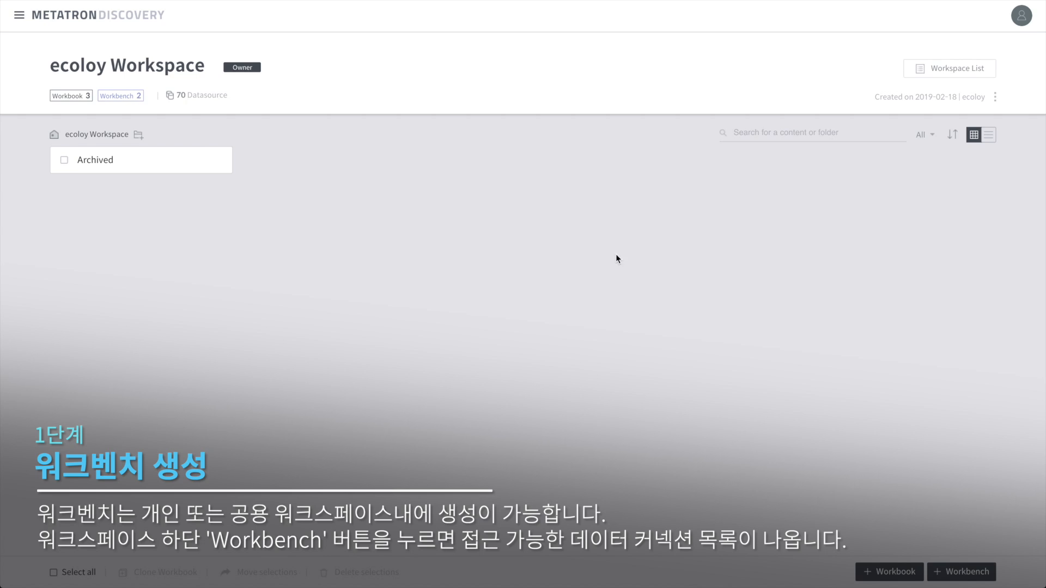
click(967, 572)
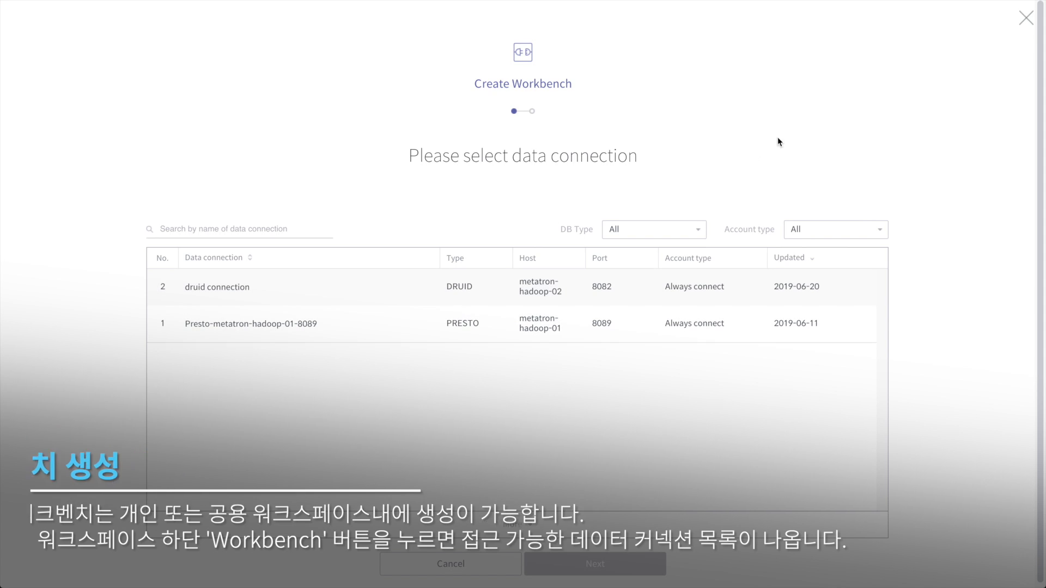
click(1027, 20)
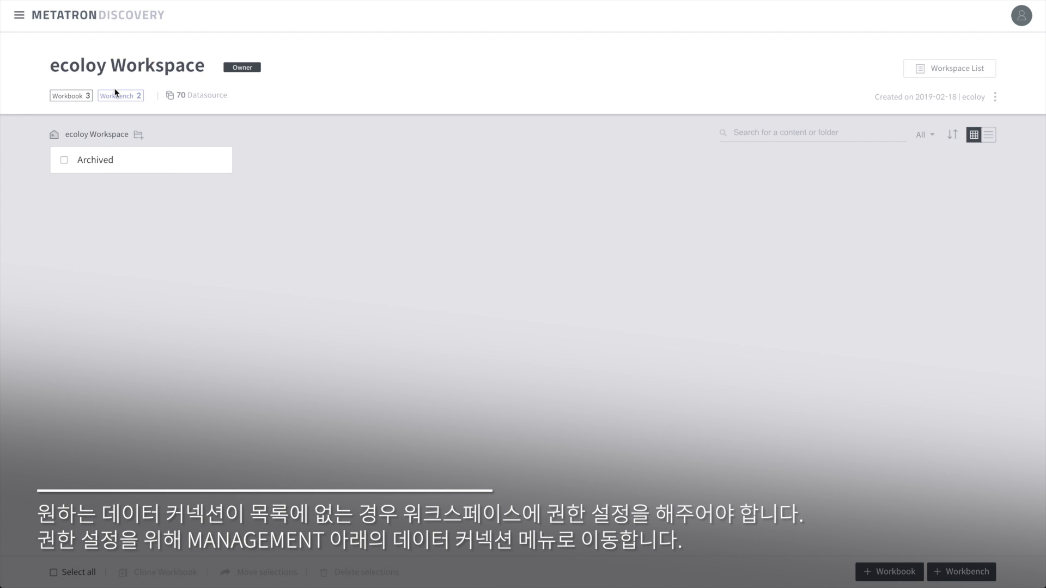
click(21, 18)
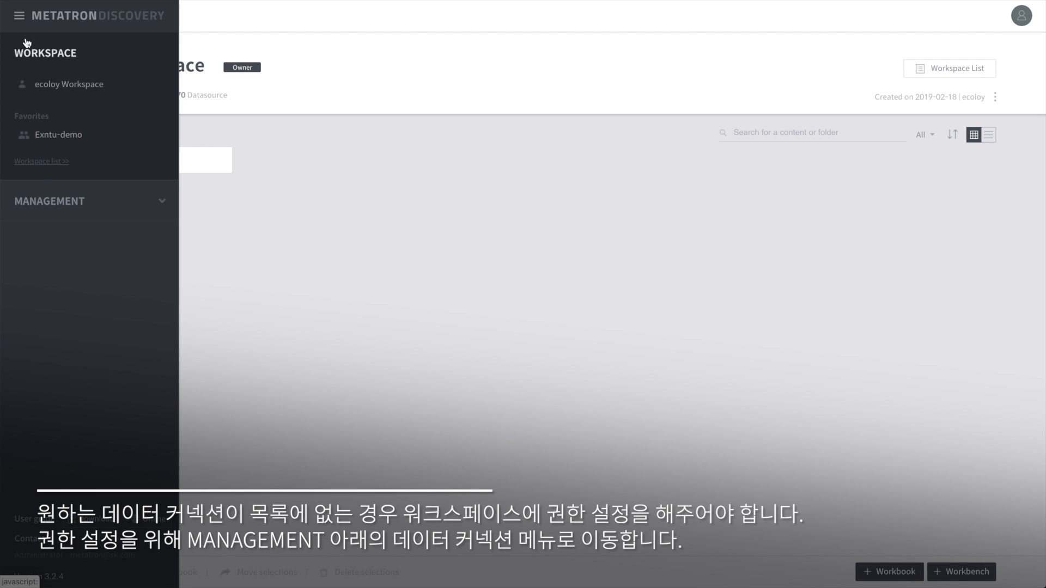
- Open the Hive-metatron-hadoop-01-10000 data connection's details and its Publish workspace list
click(50, 197)
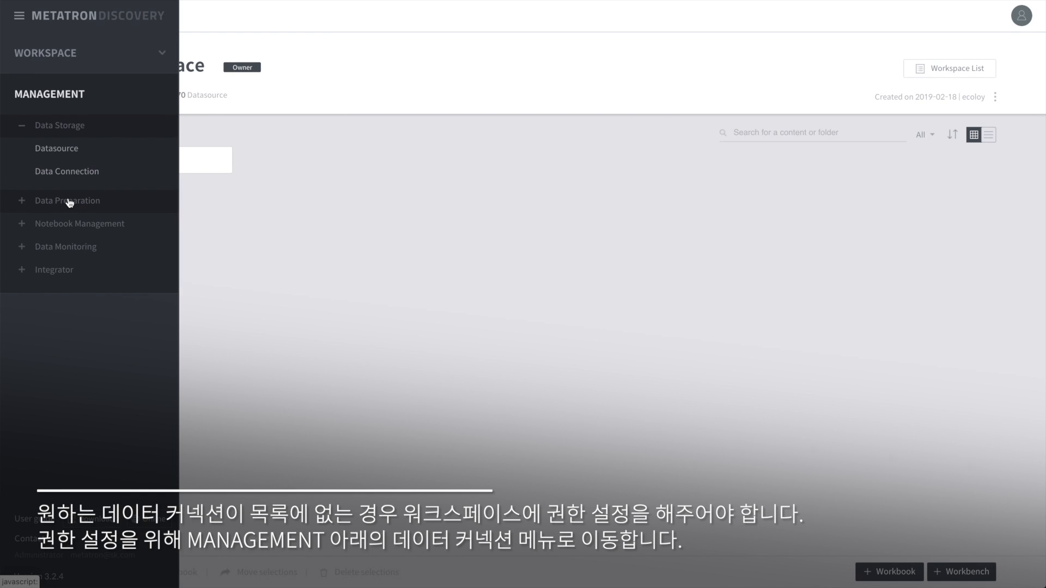
click(58, 172)
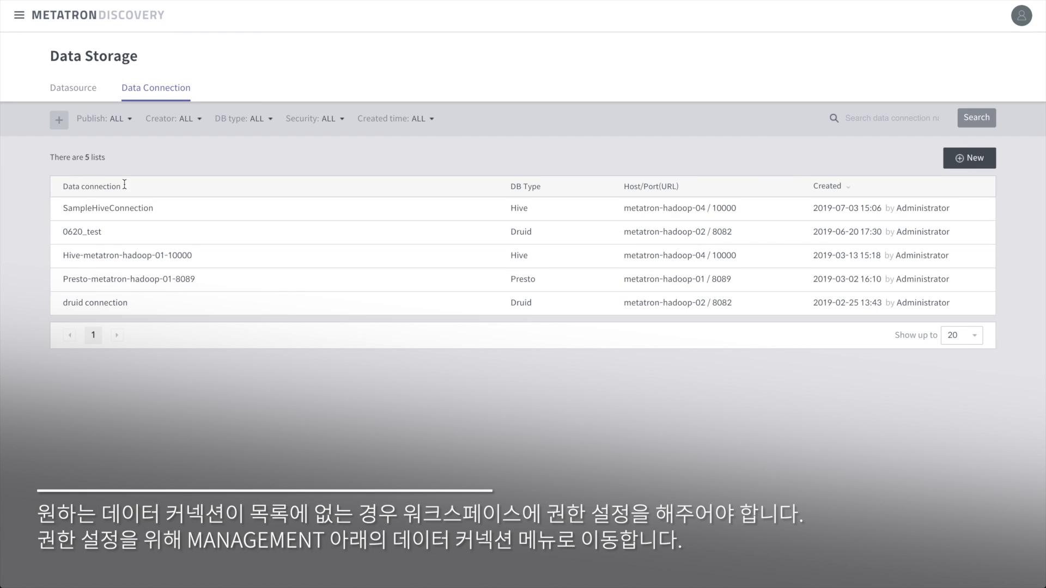
click(181, 256)
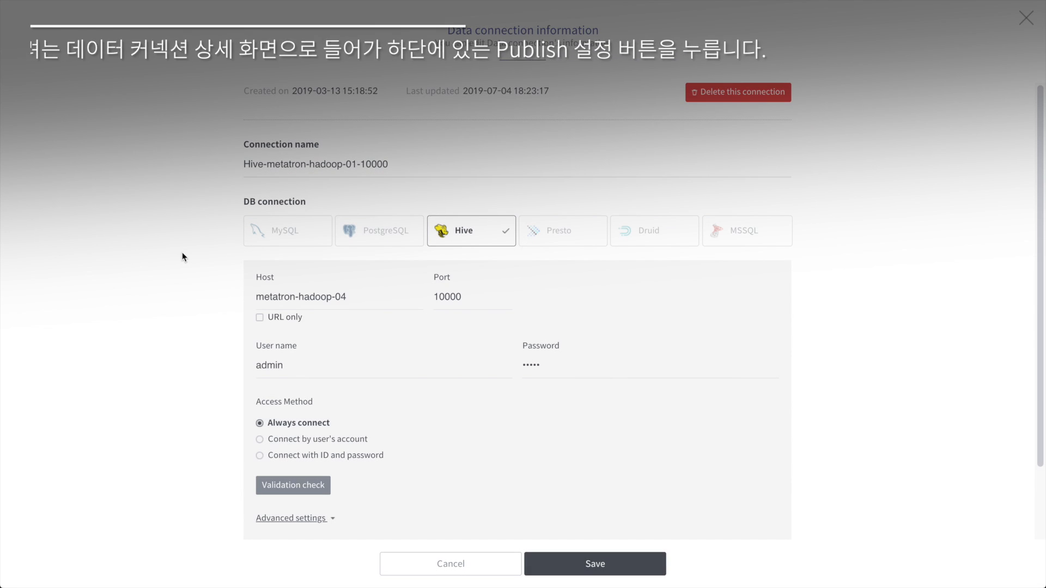
scroll(566, 416, down, 3)
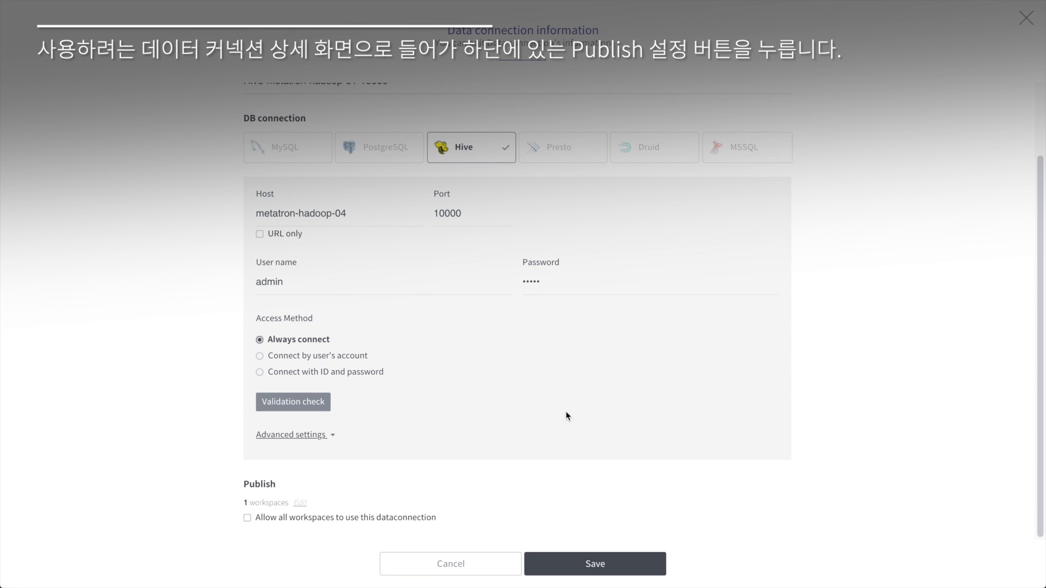
click(300, 503)
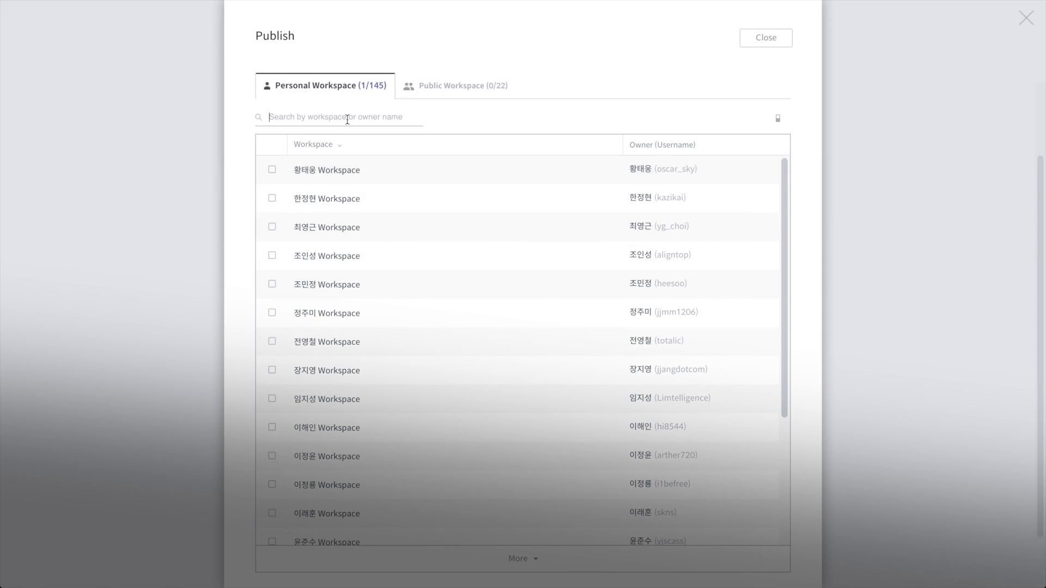
- Find the user's personal workspace and publish the Hive connection to it
click(347, 118)
text(ecoloy)
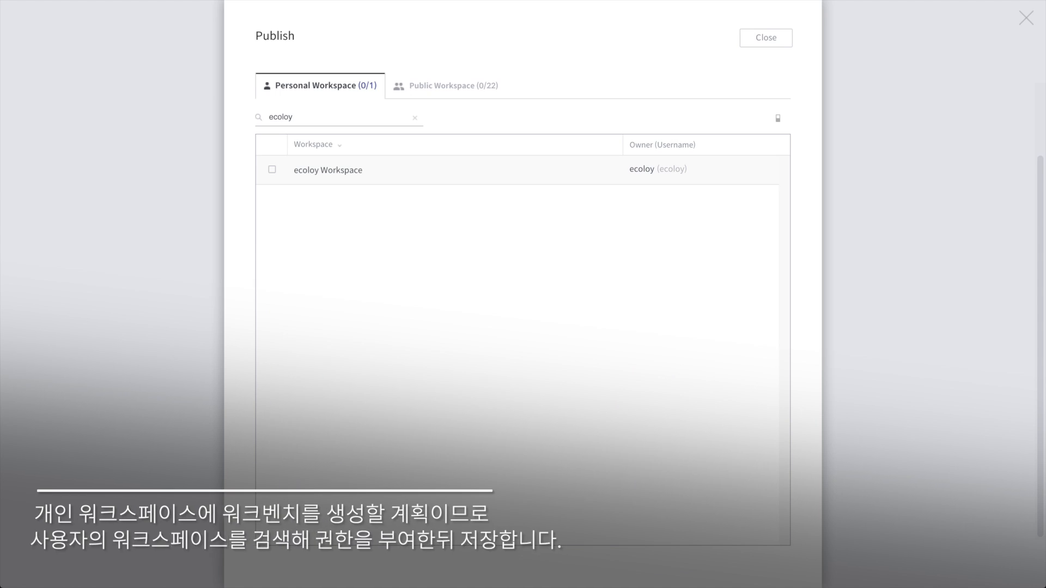
click(272, 169)
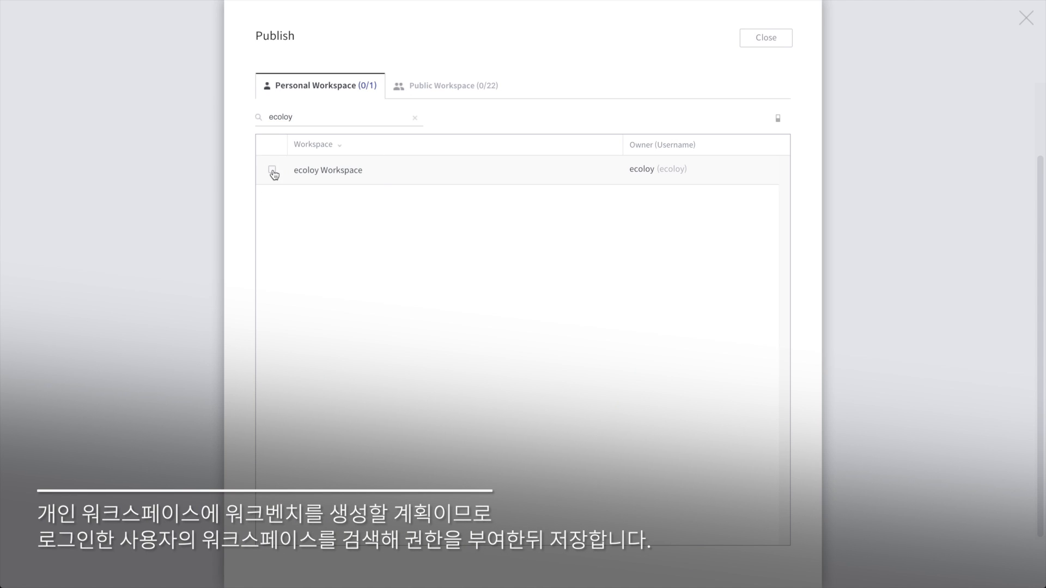
click(766, 39)
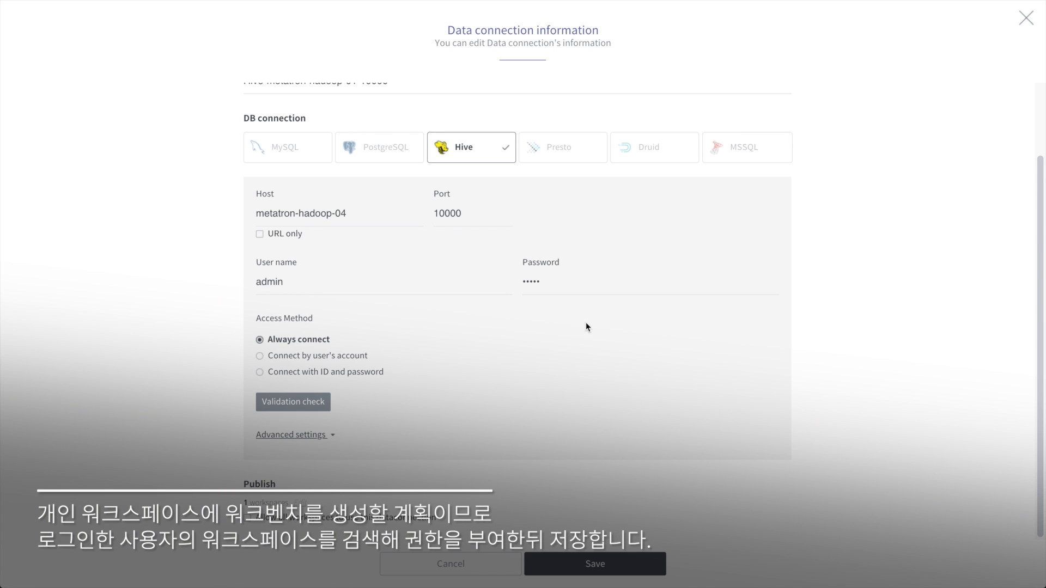
- Validate the Hive connection and save its changes, confirming the save
click(309, 403)
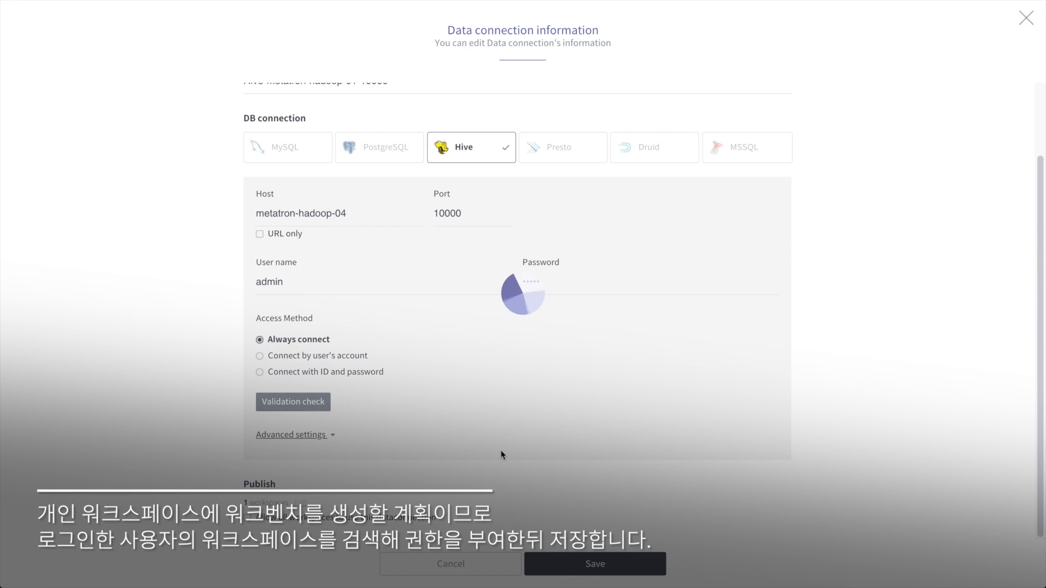
click(593, 567)
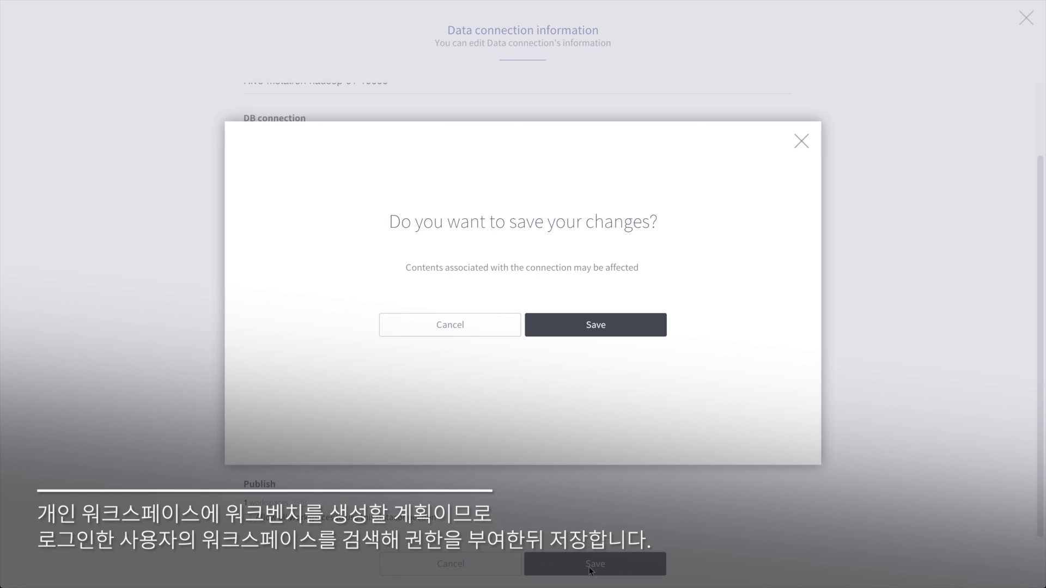
click(579, 325)
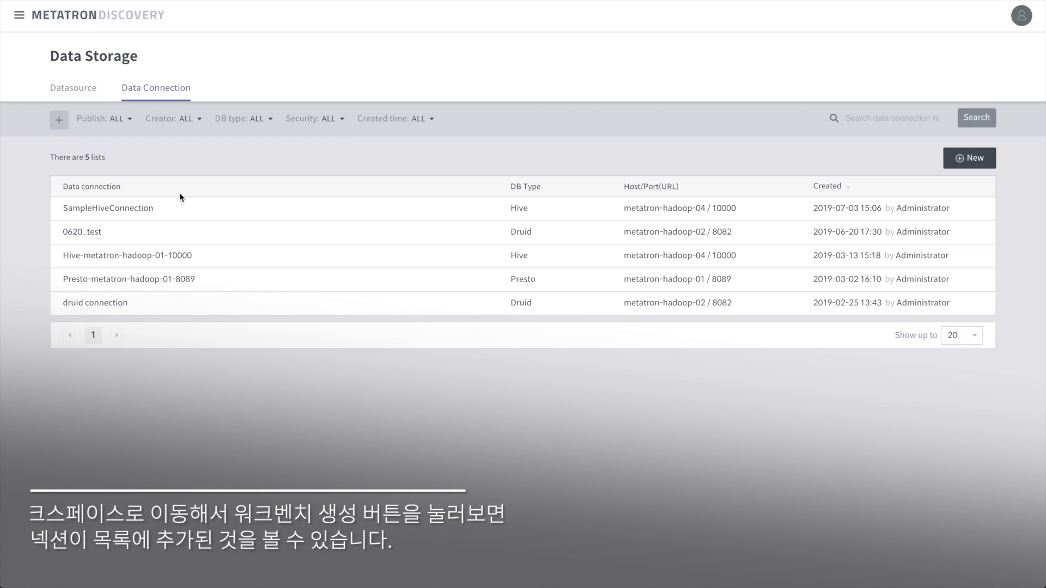
- From the personal workspace, start a workbench on Hive-metatron-hadoop-01-10000 and begin naming it 'sales date join'
click(19, 15)
click(43, 49)
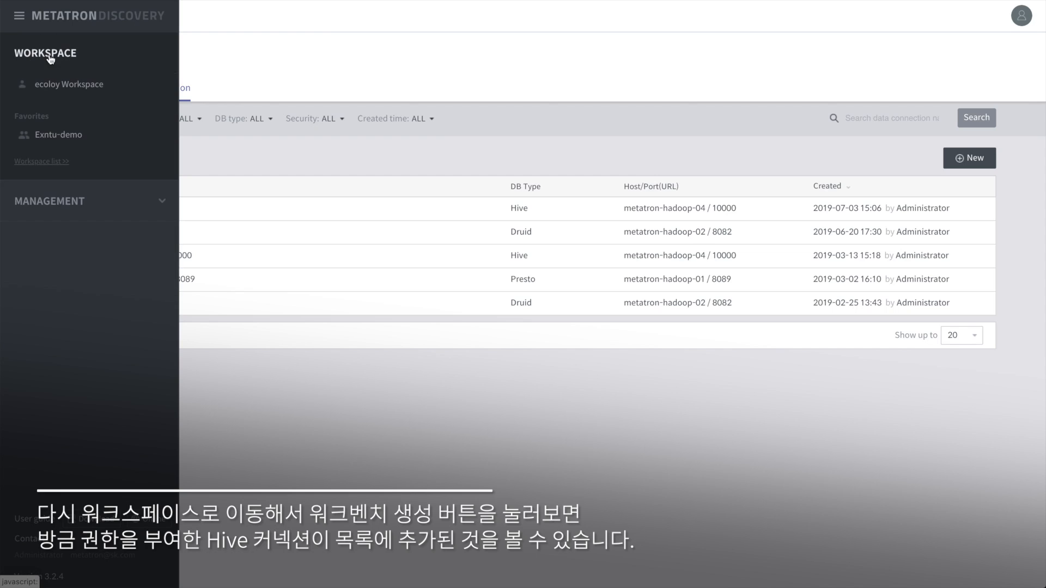
click(54, 83)
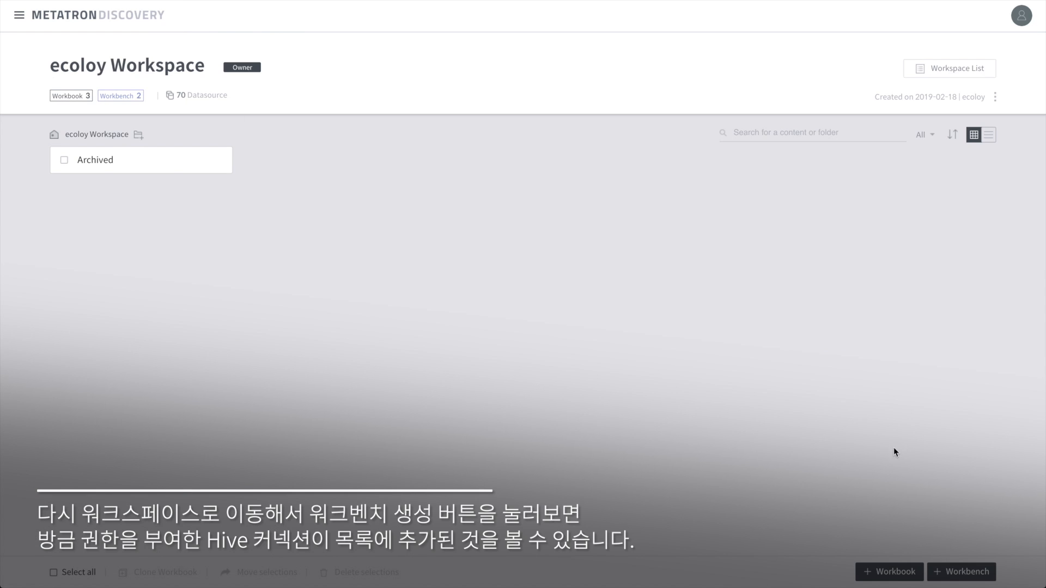
click(952, 570)
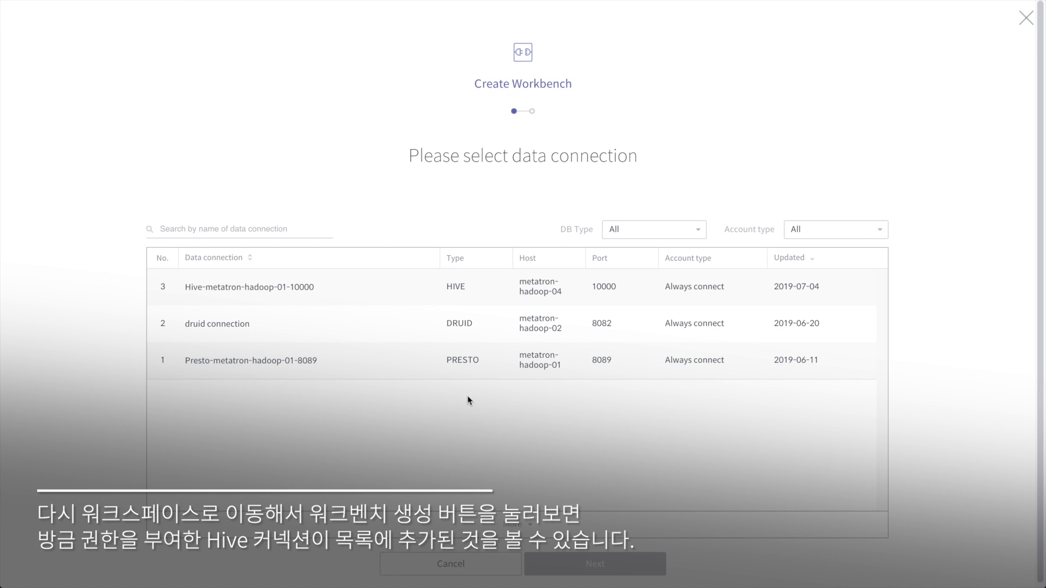
click(291, 288)
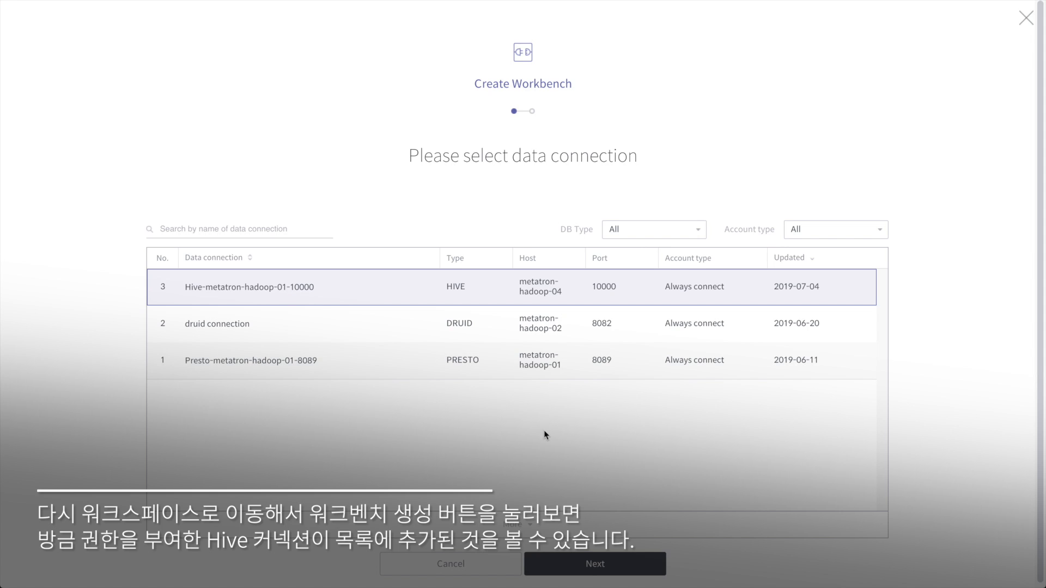
click(597, 563)
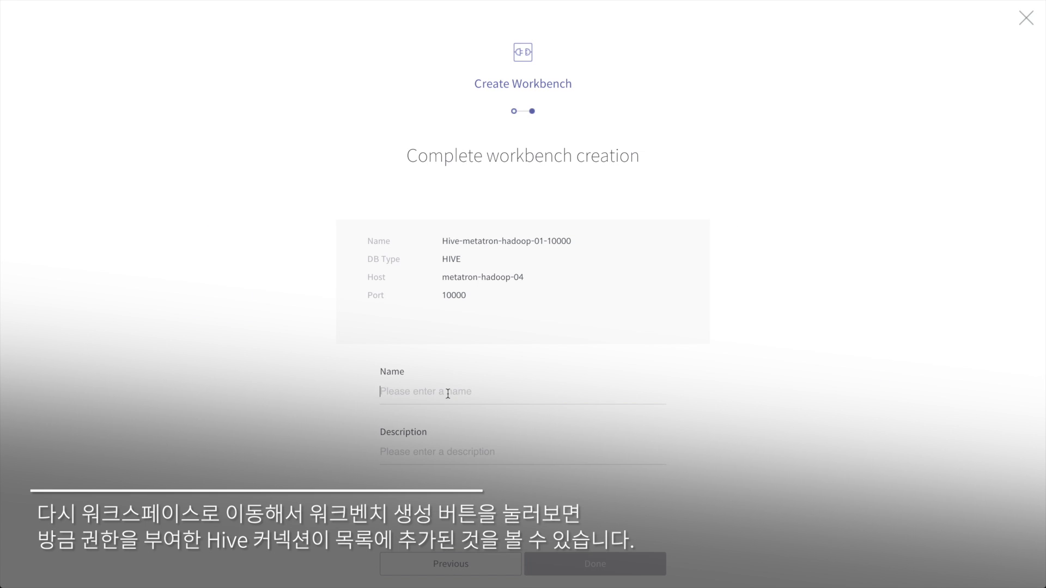
text(sales)
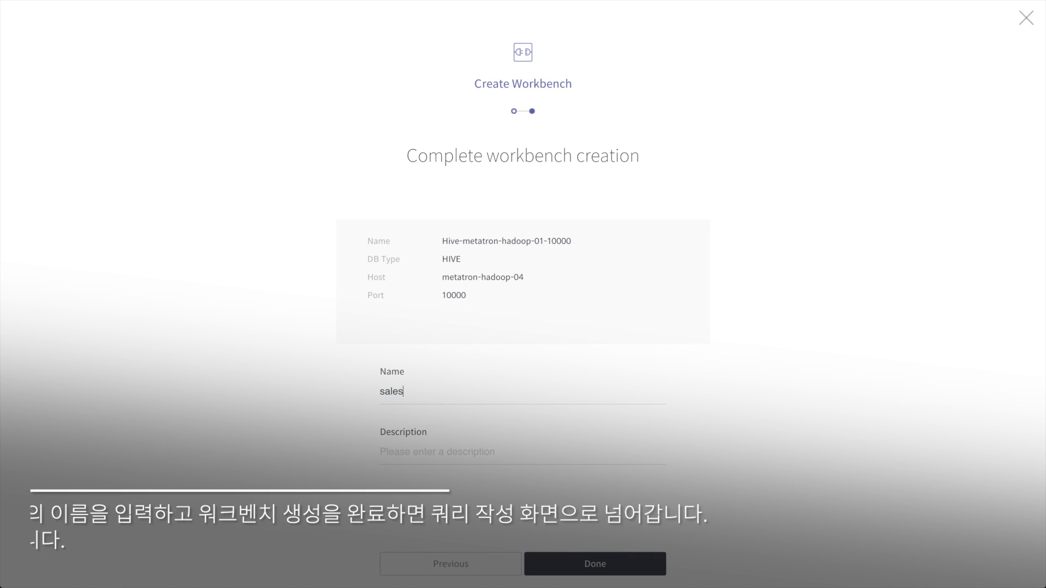
text( date join)
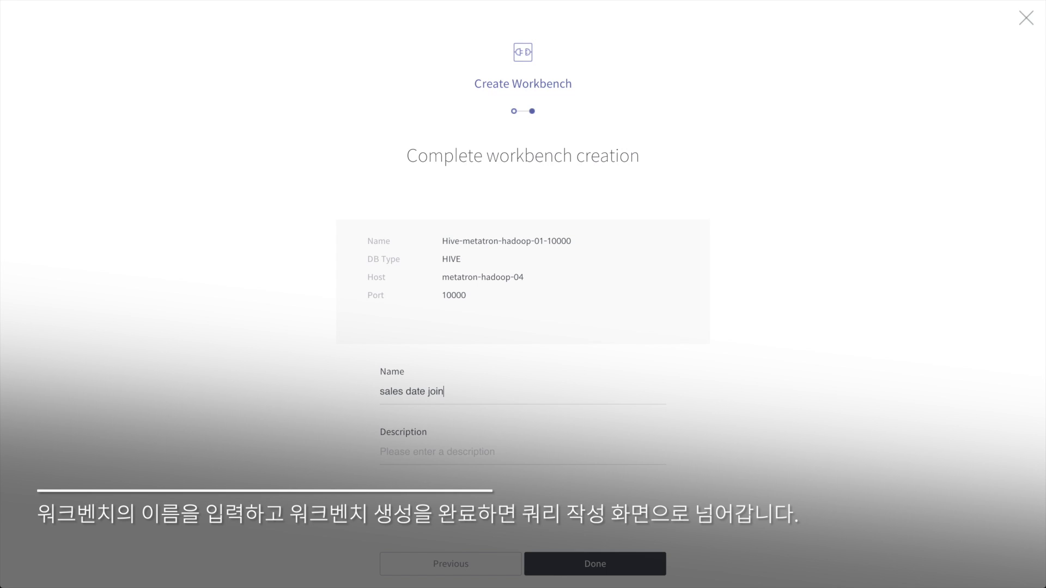
- Finish the 'sales date join' workbench, switch to the default database and filter tables by 'sales'
click(576, 564)
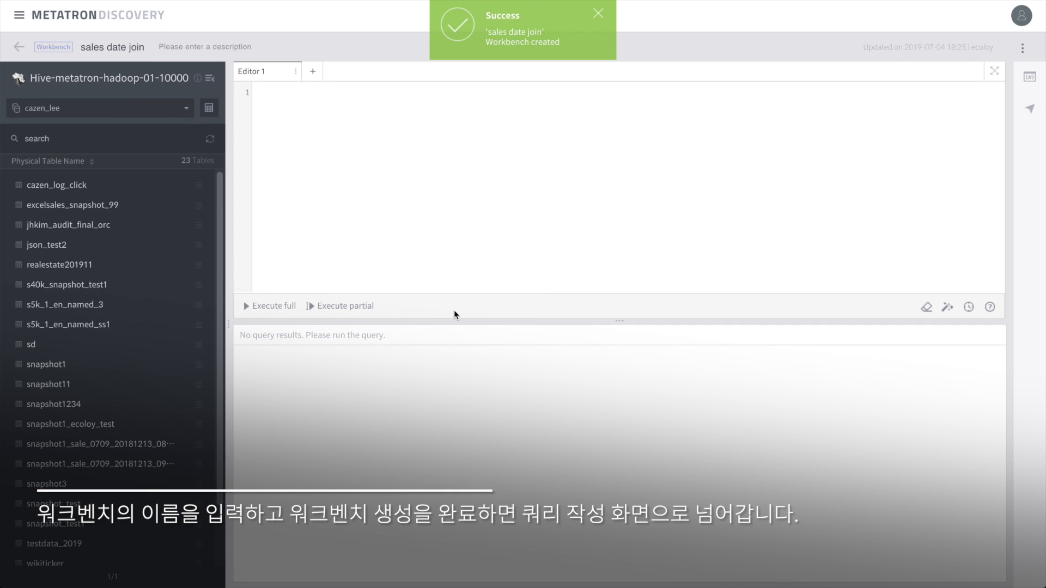
click(160, 110)
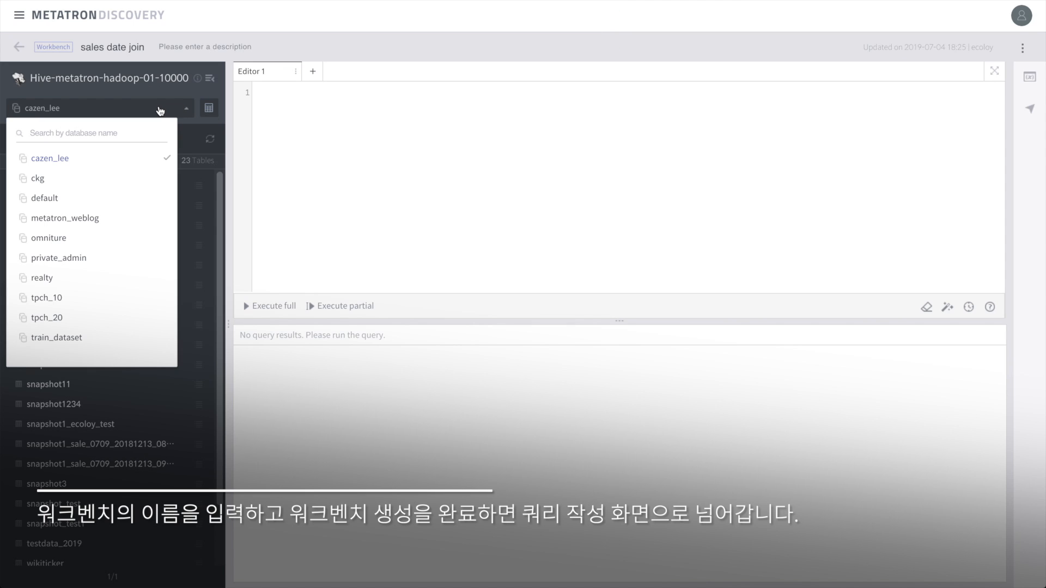
click(70, 200)
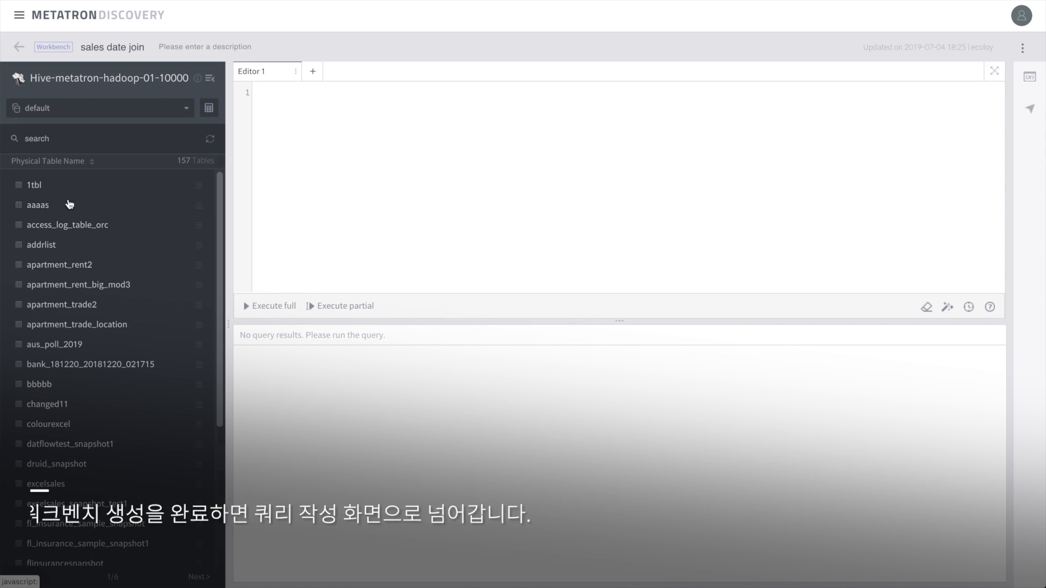
click(47, 137)
text(sal)
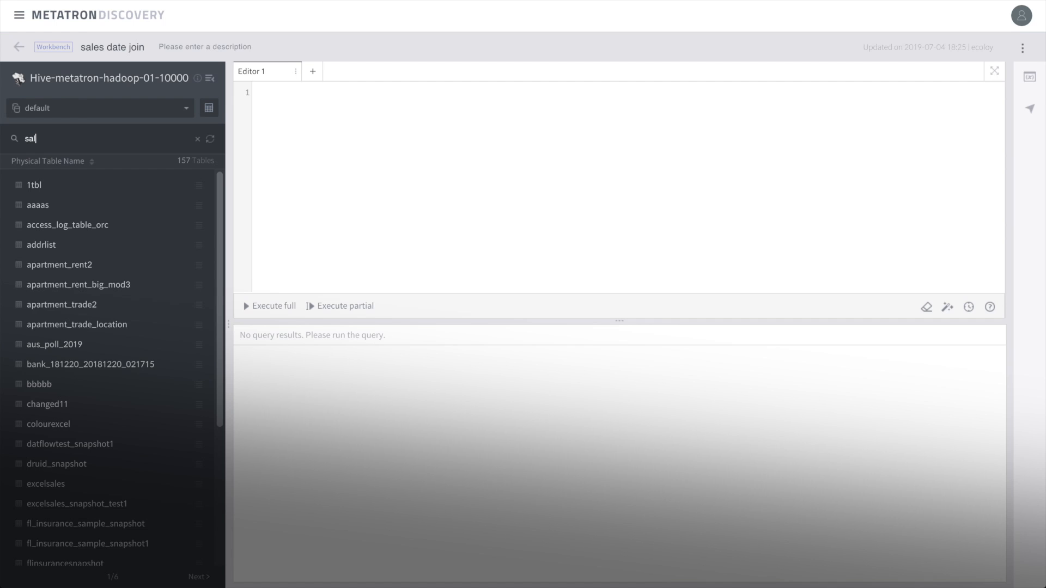
text(es)
key(Return)
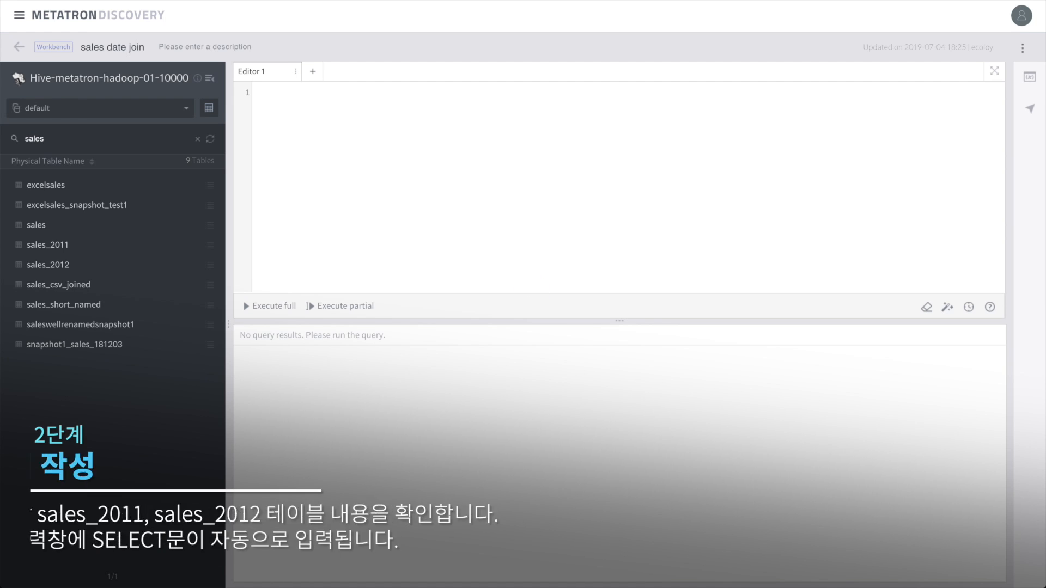
- Insert SELECT * queries for sales_2011 and sales_2012 and run them all
click(51, 245)
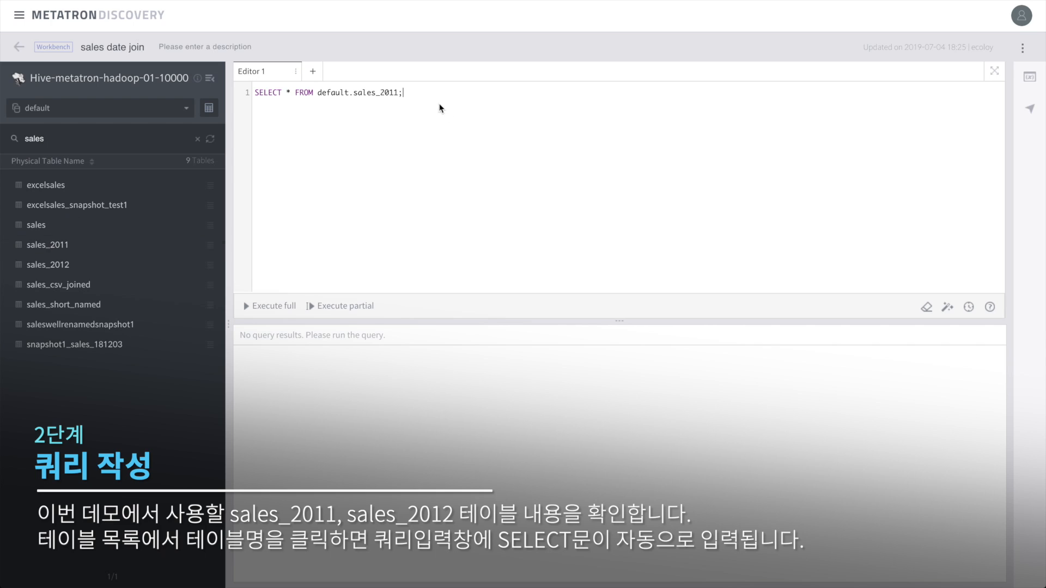
click(66, 267)
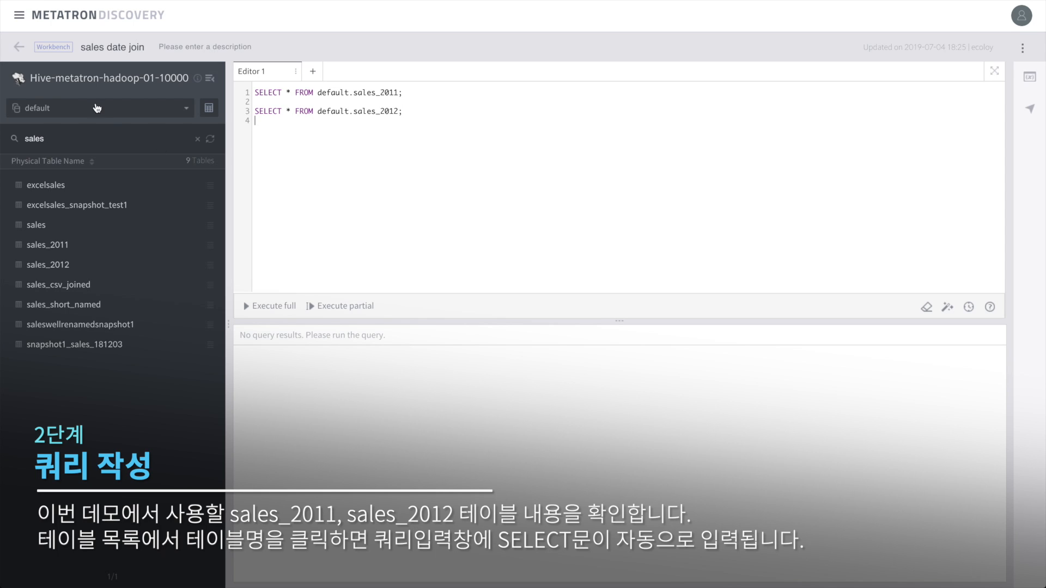
click(285, 307)
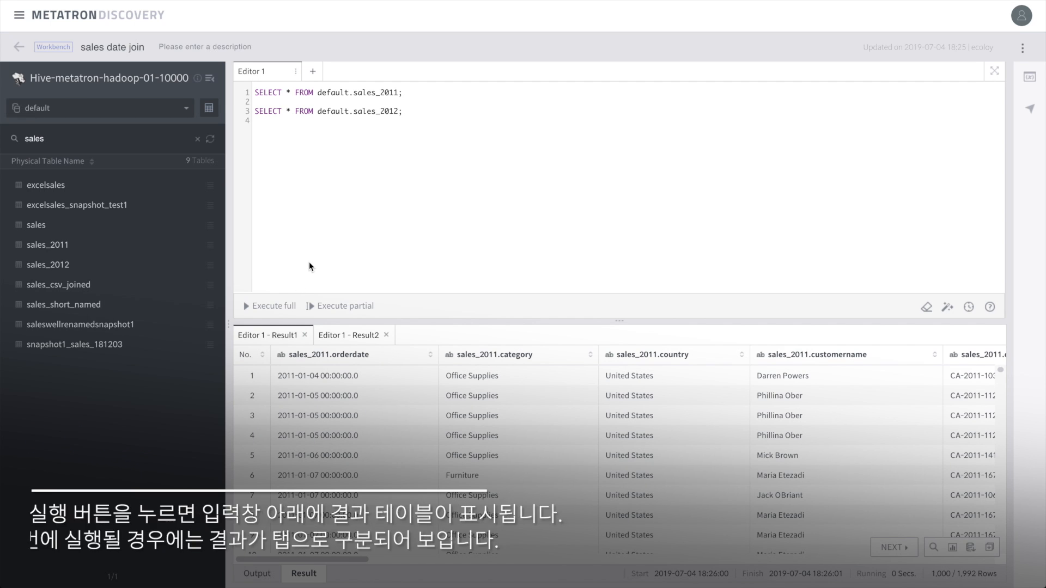
- Compare the sales_2012 and sales_2011 result grids, then leave blank lines for a new query
click(338, 336)
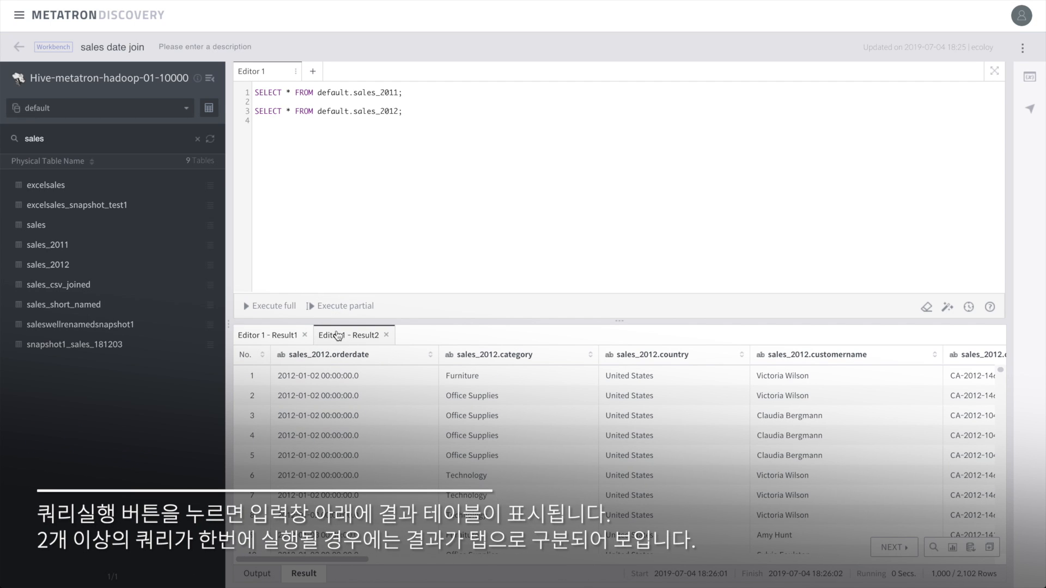
click(278, 336)
scroll(416, 439, right, 15)
scroll(417, 439, right, 15)
scroll(417, 439, right, 5)
scroll(417, 438, left, 20)
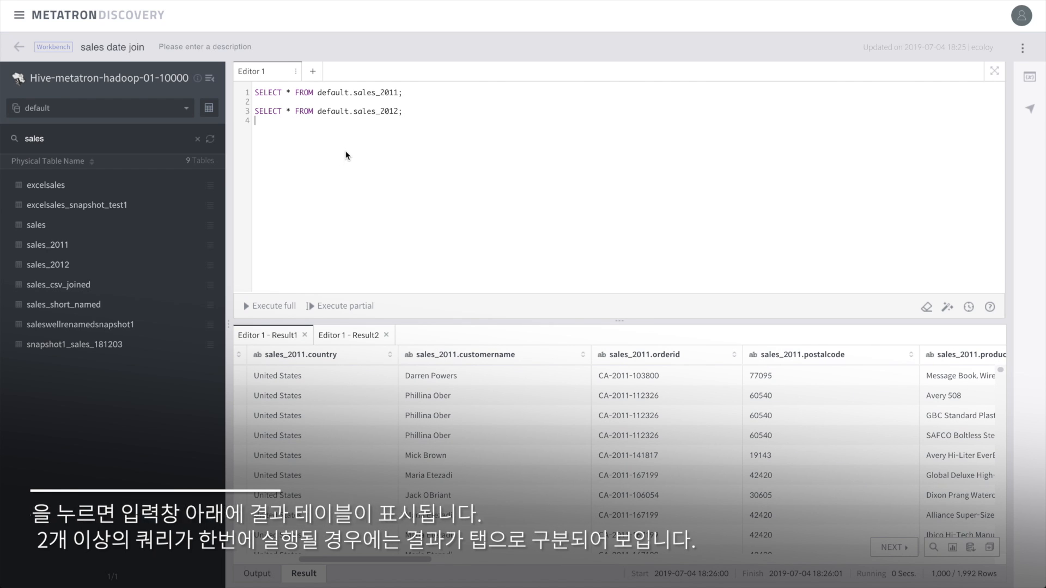
click(413, 158)
key(Return)
key(Return)
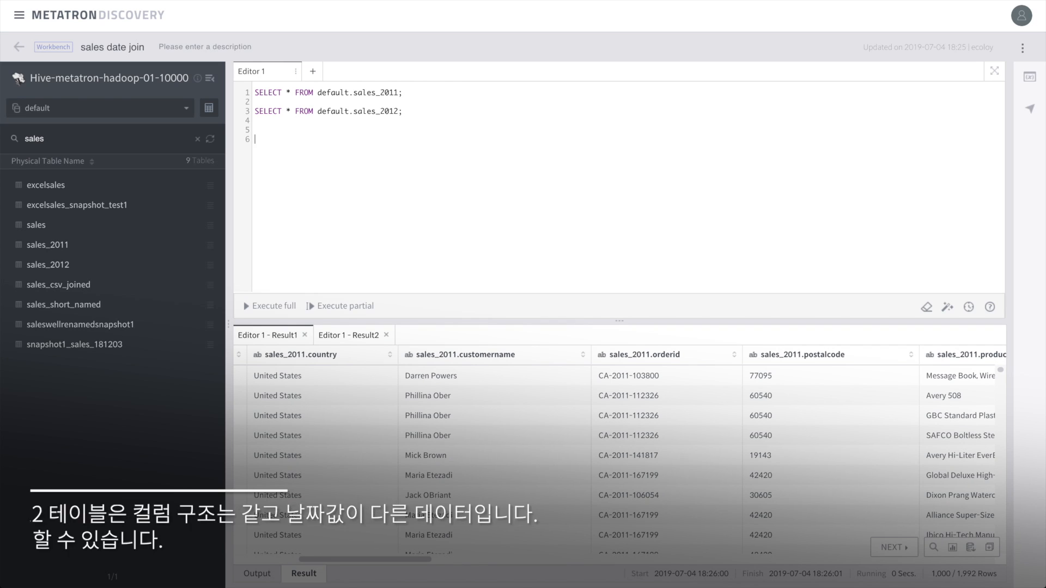
- Write the outer SELECT of unioned orderdate, category, sales and the sales_2011 branch before UNION ALL
text(SELECT     )
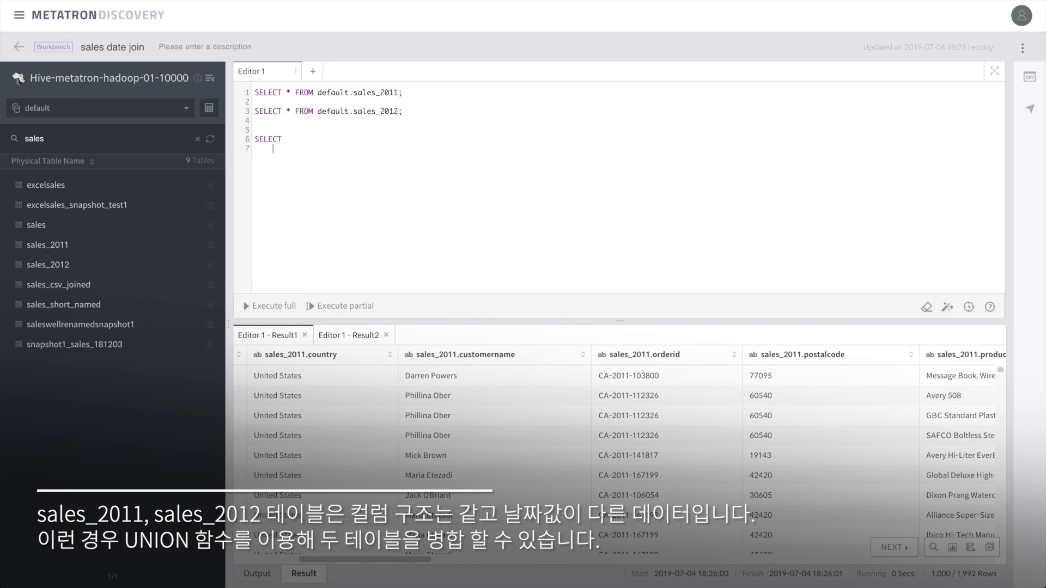
text(unioned.orderdate,)
key(Return)
text(unioned.category,)
key(Return)
text(unioned.sales )
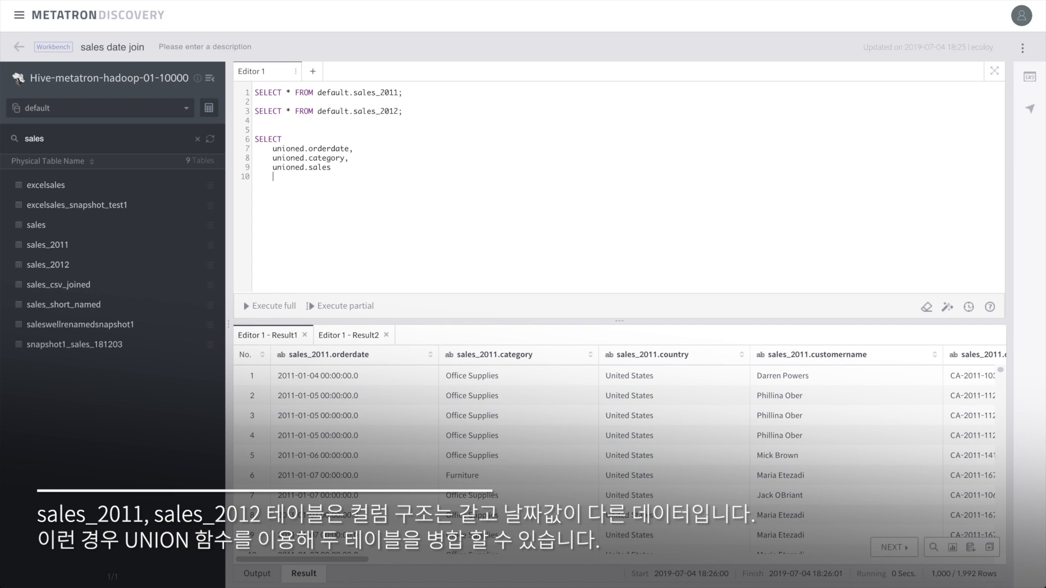
text(FROM ()
key(Return)
text(SELECT         )
text(a.orderdate,)
key(Return)
text(b.category,)
key(Return)
text(a.sl)
key(BackSpace)
text(ales     )
text(FROM default.sales_2011 a     )
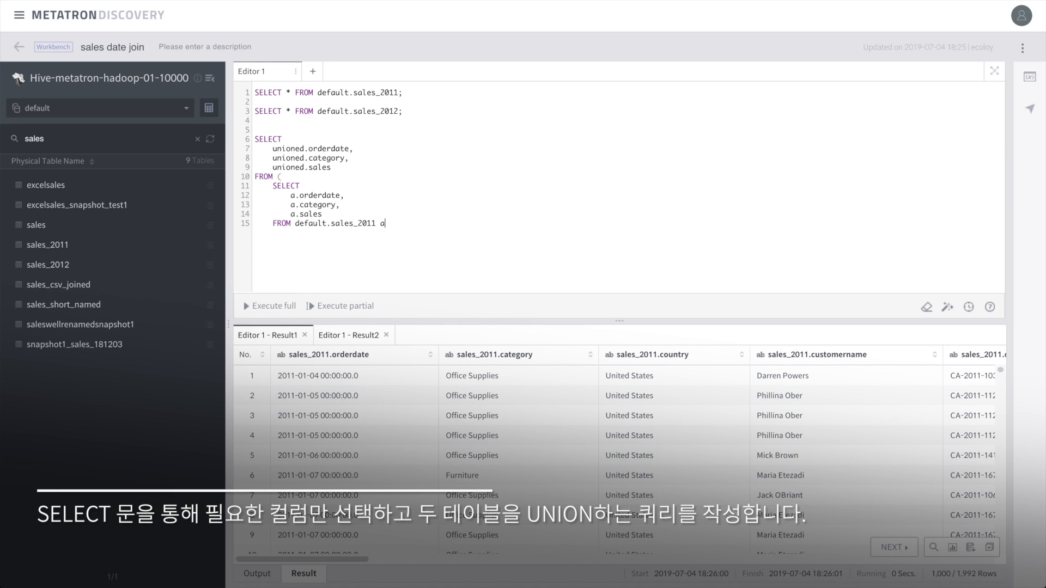
text(UNION ALL     )
text(SELECT         b.)
text(orderdate)
text(,)
- Add the sales_2012 branch selecting b.orderdate, b.category, b.sales and close the unioned subquery
key(Return)
text(b.category,)
key(Return)
text(b.sale)
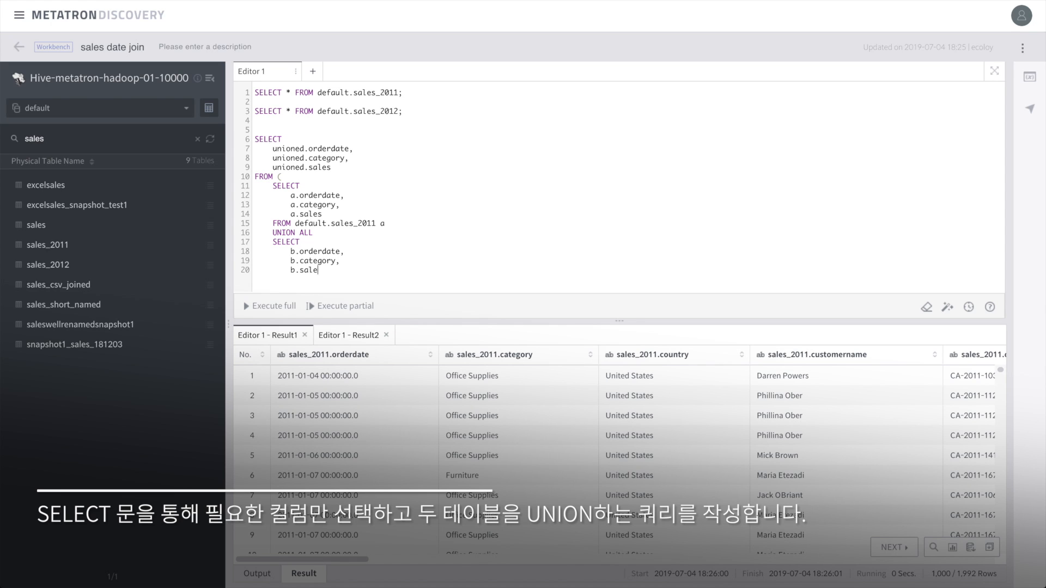
text(s     FROM default.sales_2012 b)
key(Return)
text())
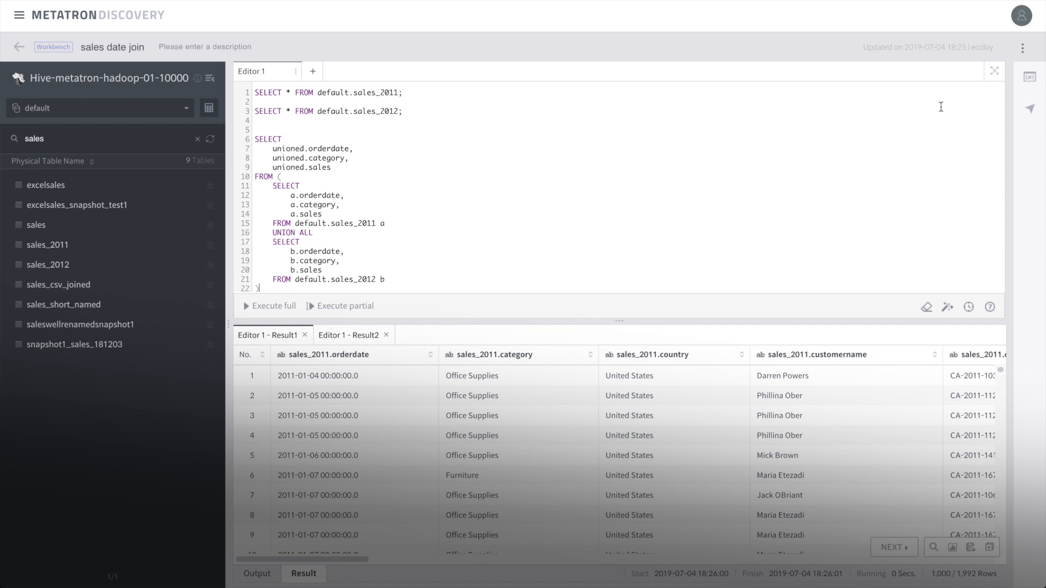
click(994, 71)
click(96, 293)
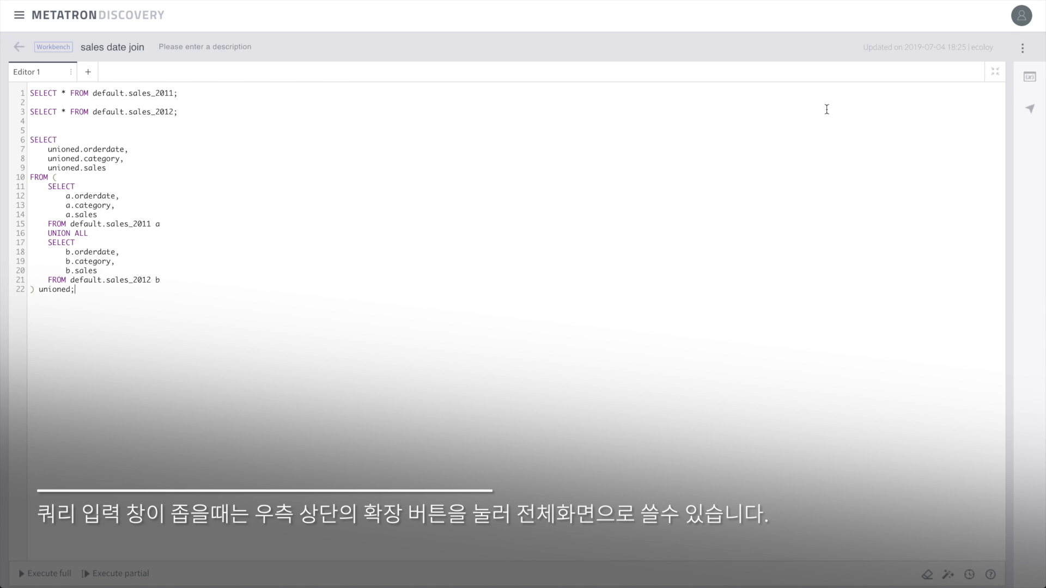
click(994, 71)
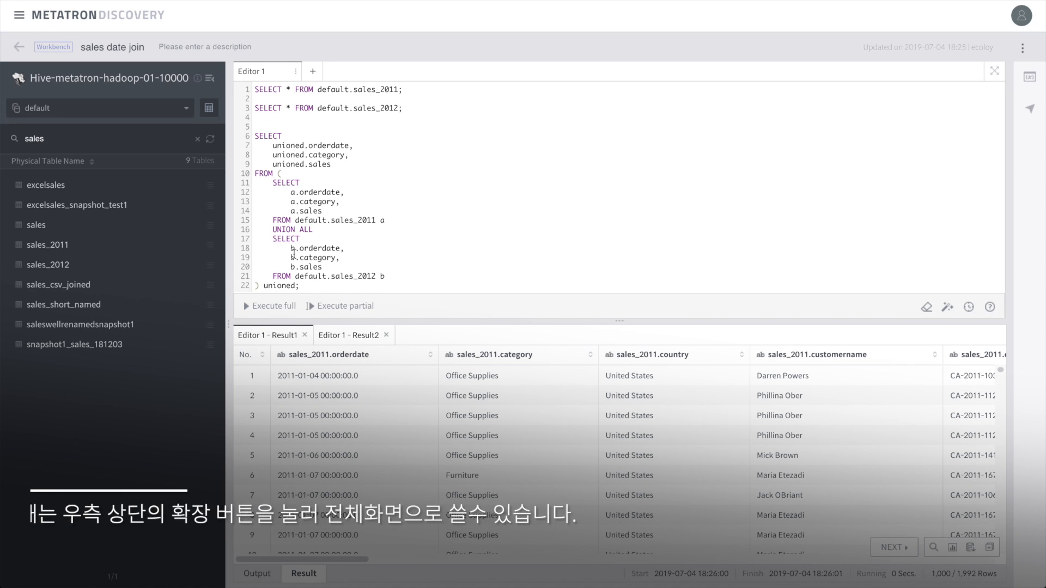
- Run only the union query for 4,094 combined rows, then filter the table list by 'usa'
click(339, 307)
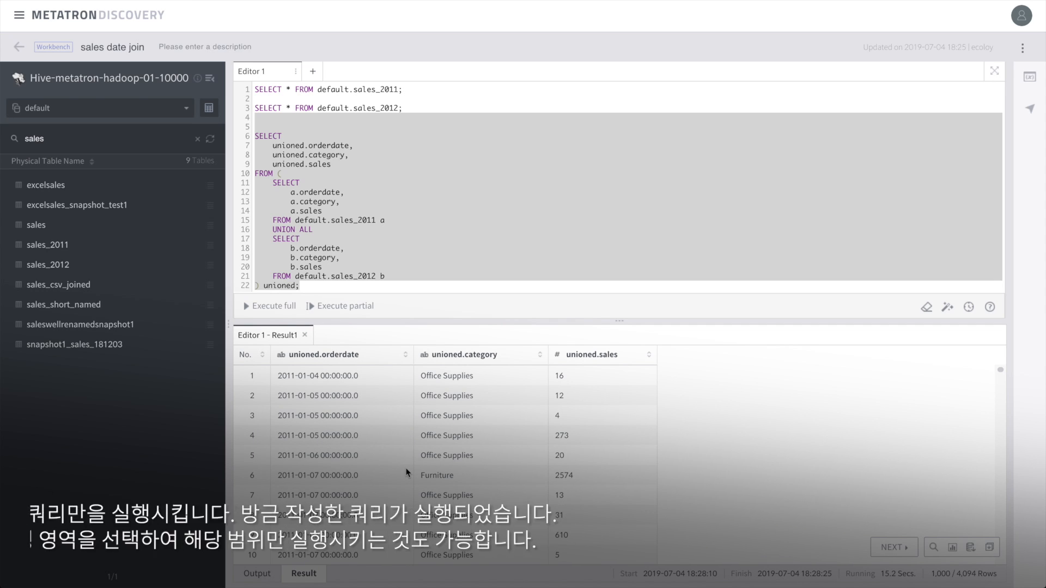
scroll(406, 473, down, 7)
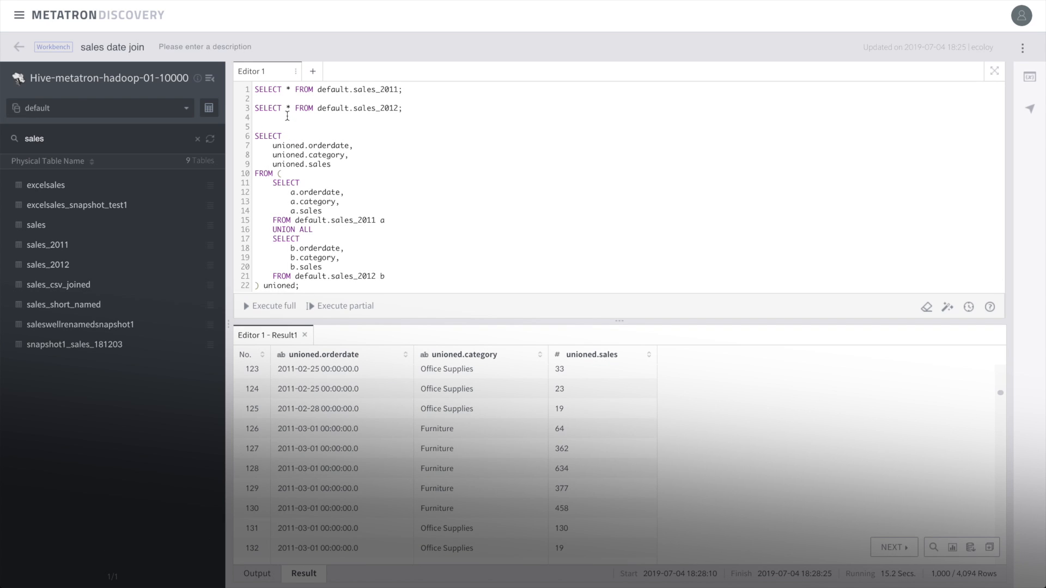
key(Return)
double_click(61, 141)
text(usa_)
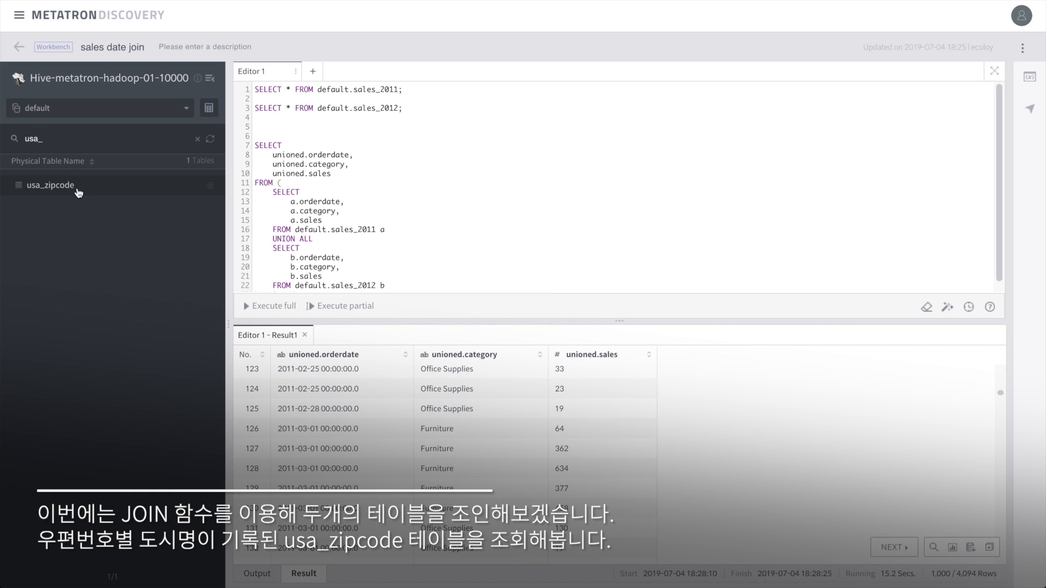
- Insert a SELECT * query on usa_zipcode and run it together with the sales_2012 query
double_click(78, 190)
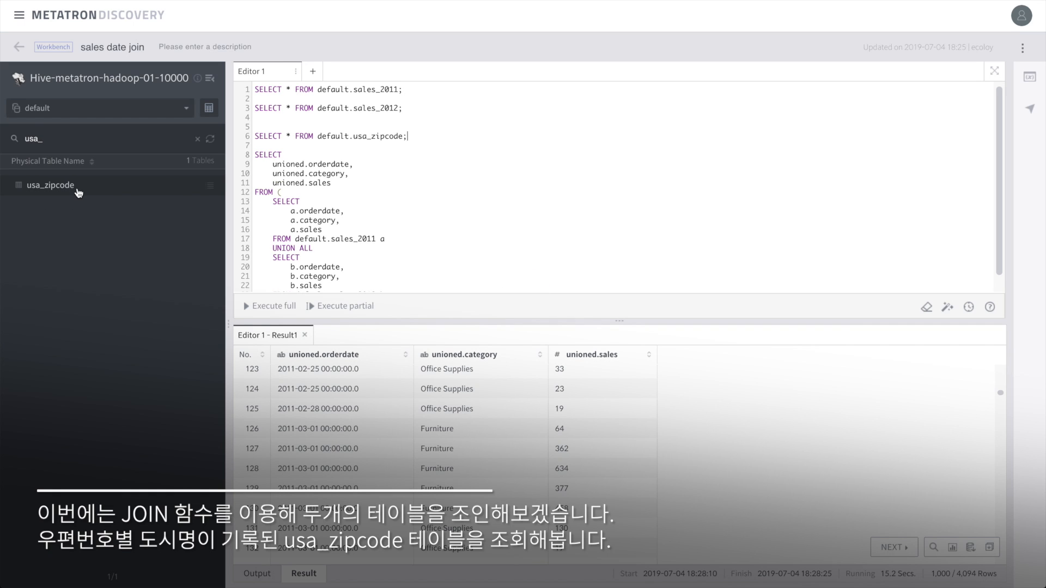
click(345, 306)
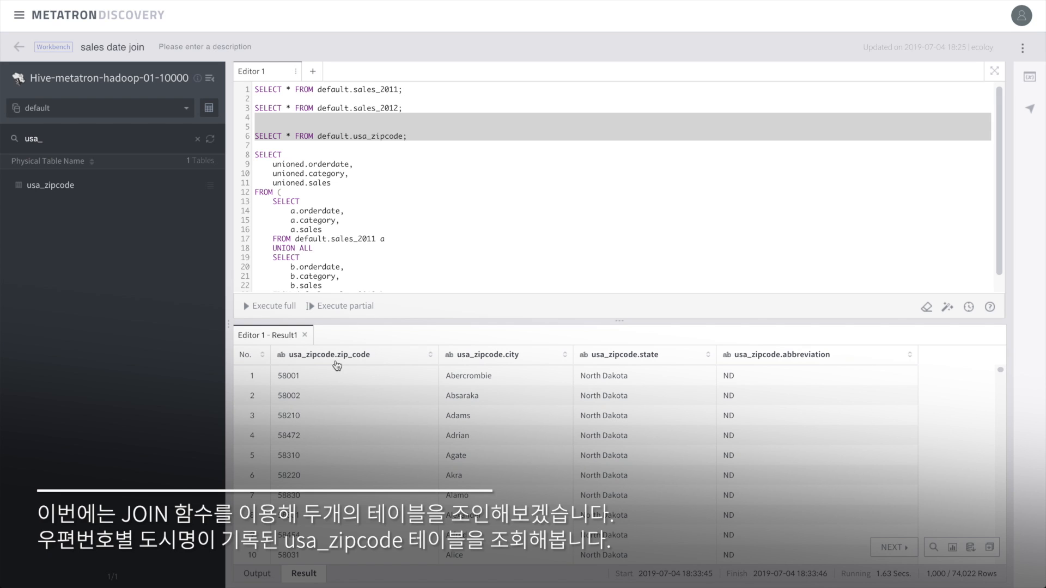
click(409, 136)
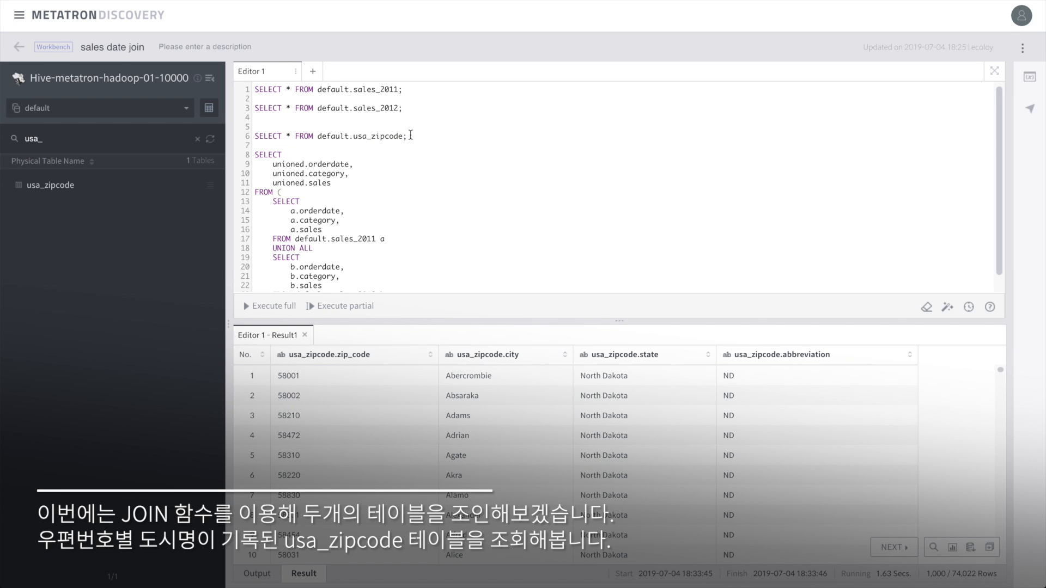
drag(410, 136, 250, 108)
click(347, 307)
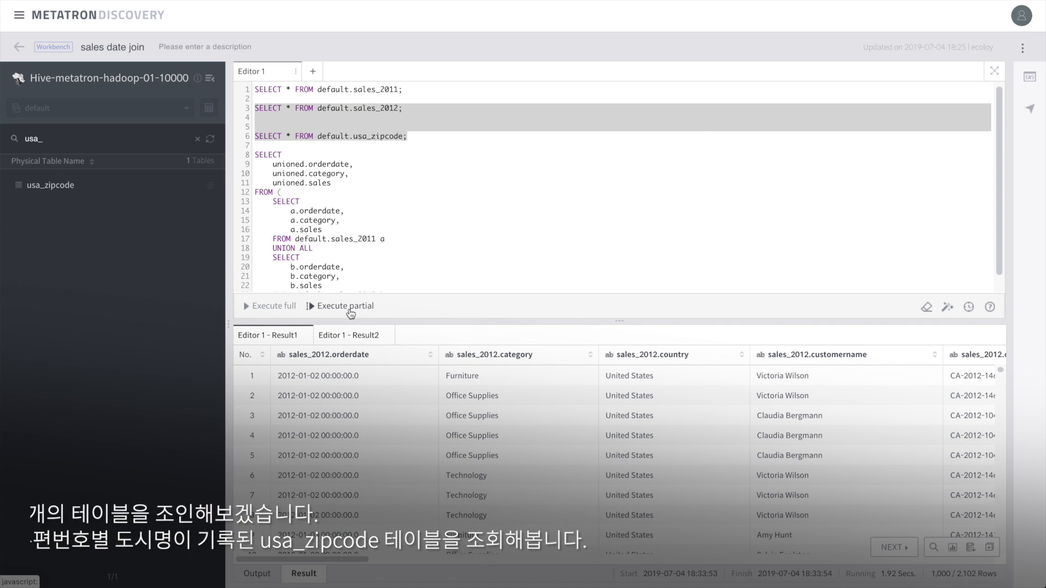
- Compare the usa_zipcode zip_code column with the sales postalcode column in the results
scroll(474, 399, right, 6)
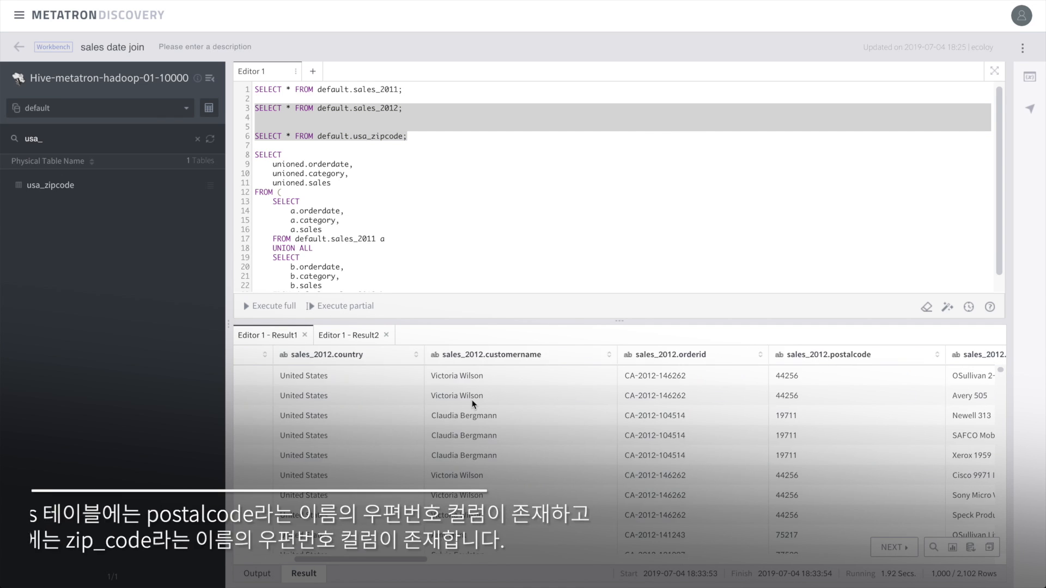
scroll(473, 403, right, 3)
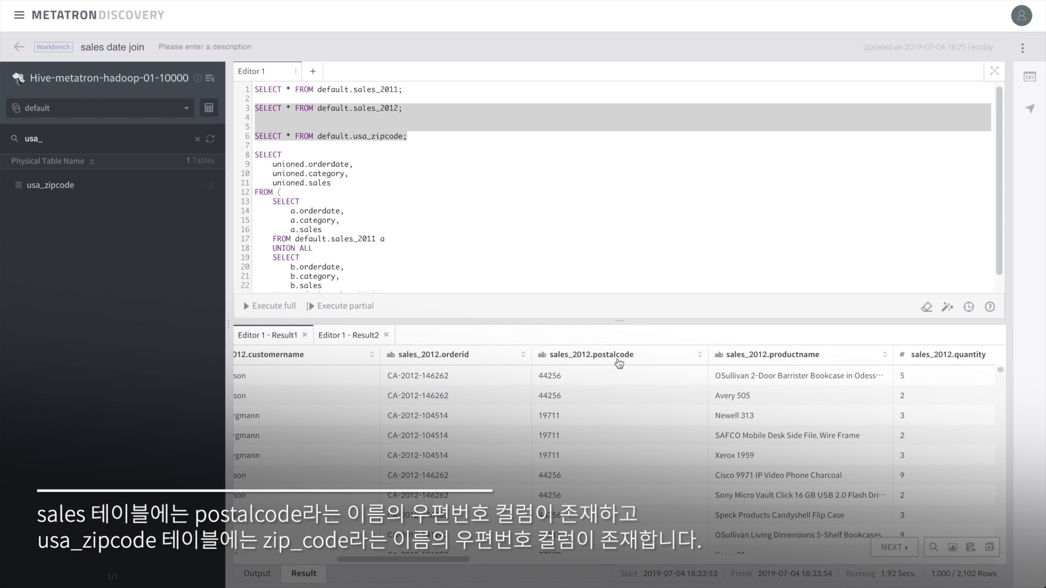
click(349, 335)
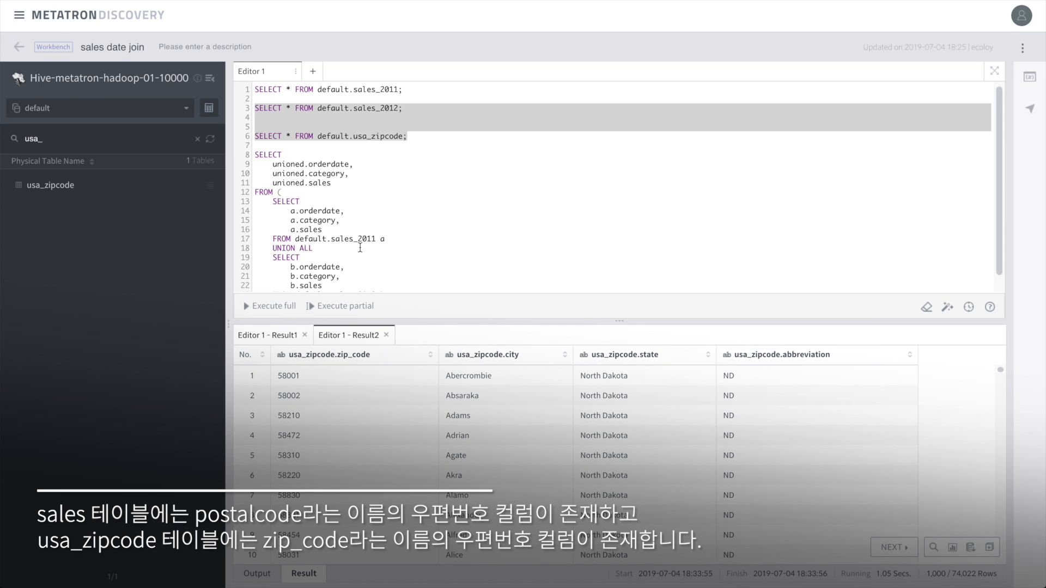
scroll(360, 248, down, 1)
click(307, 288)
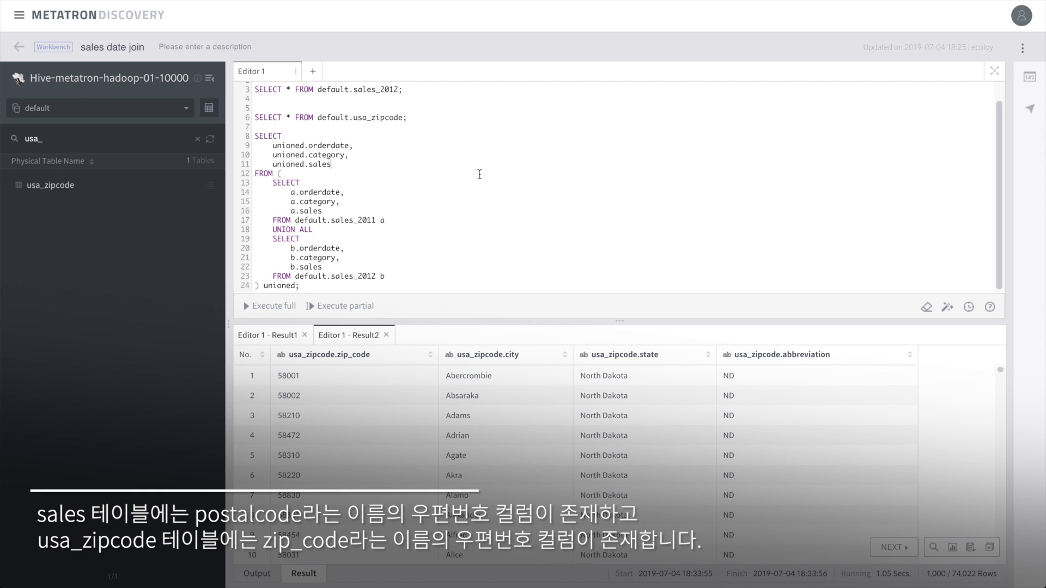
- Add unioned.postalcode and c.city to the outer SELECT and postalcode to both subqueries
text(,)
key(Return)
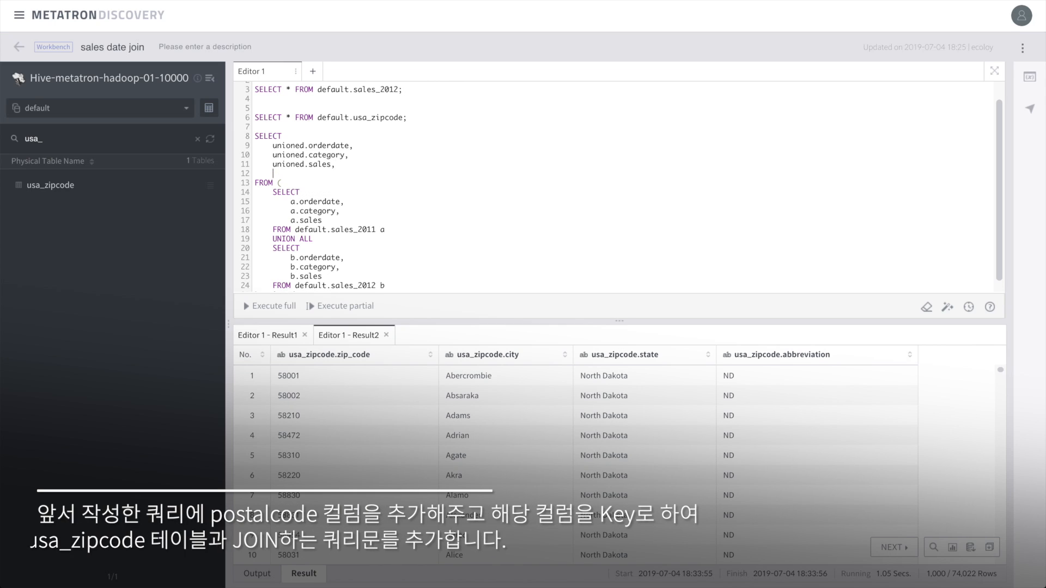
text(unioned.postalcode)
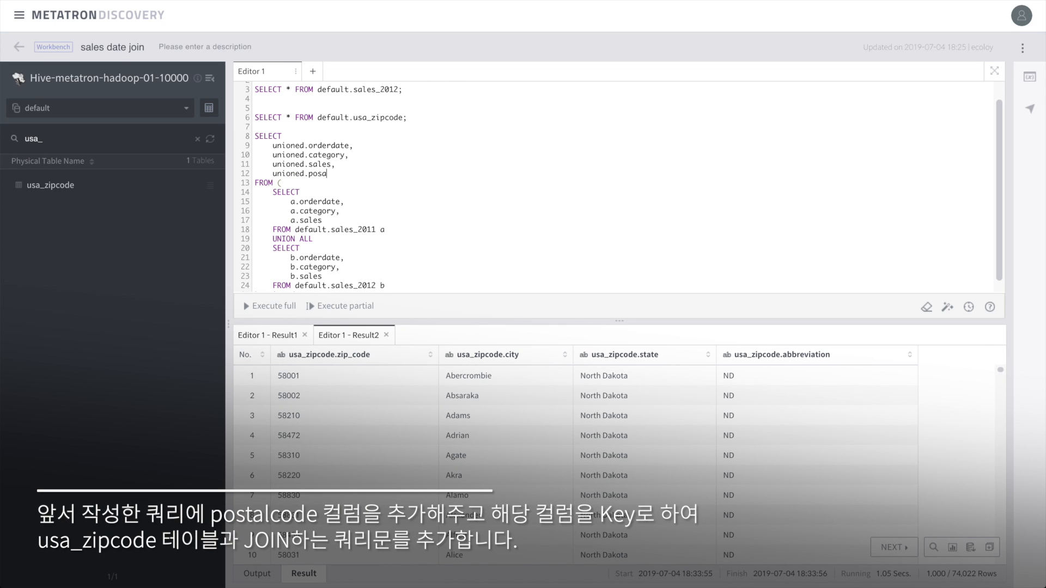
text(,)
key(Return)
text(c.city)
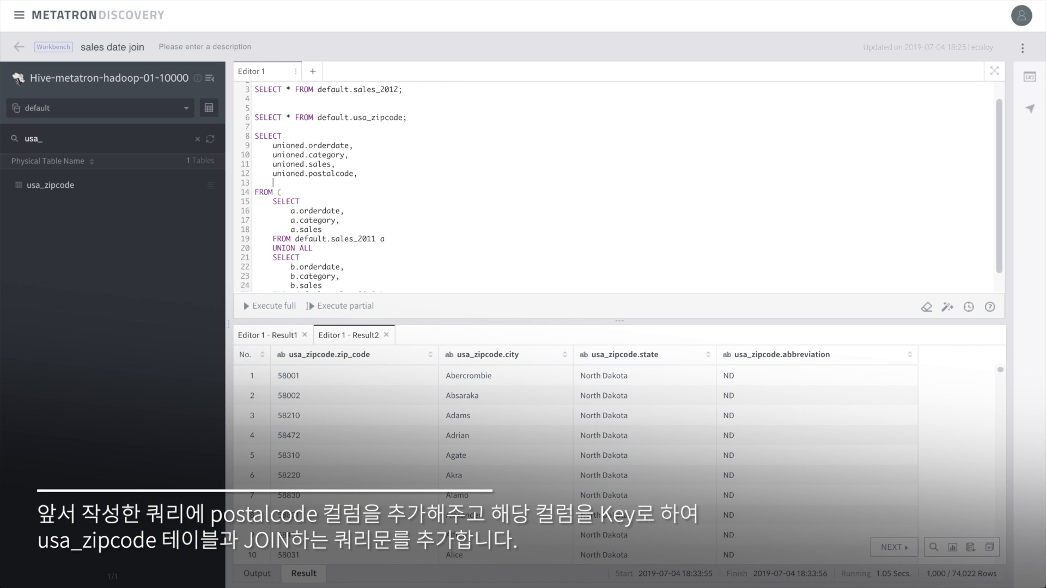
click(340, 212)
text(,)
key(Return)
text(a.postalcode)
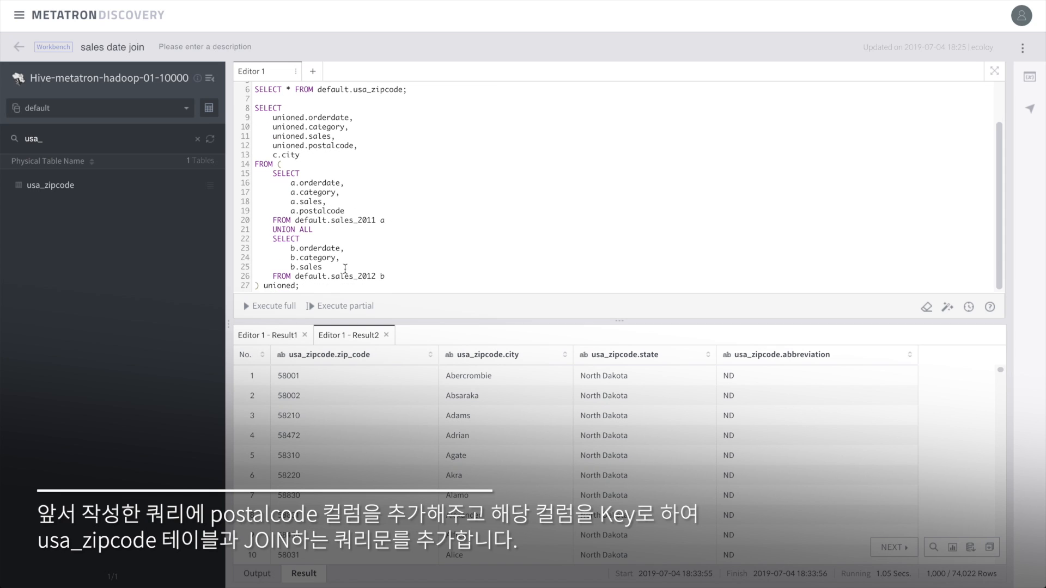
text(,)
key(Return)
text(b.postalcode)
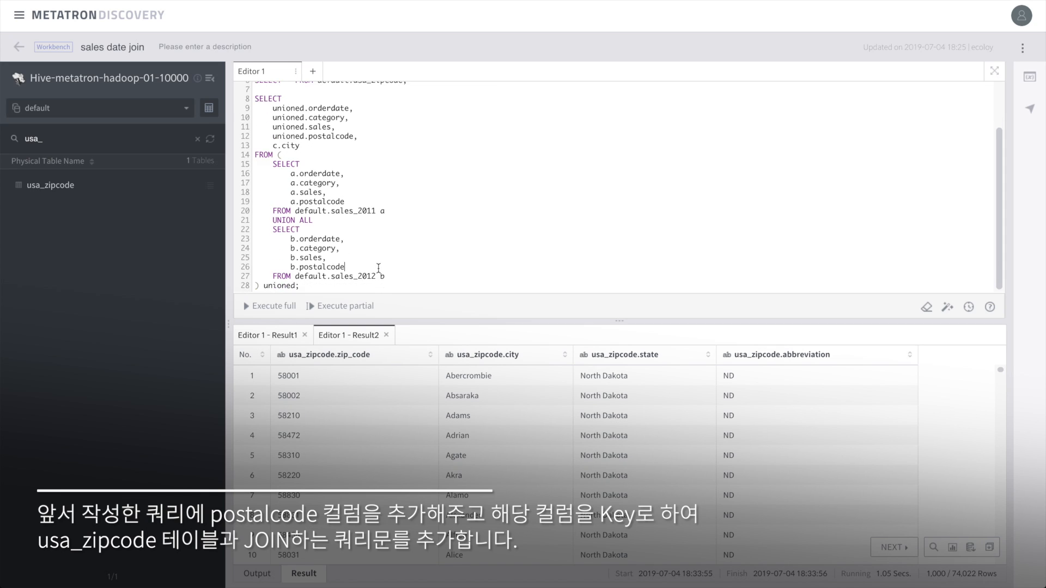
- Inner-join default.usa_zipcode c on unioned.postalcode = c.zip_code, filtering WHERE unioned.sales>1000
click(995, 72)
click(96, 347)
text(INNDR JOIN)
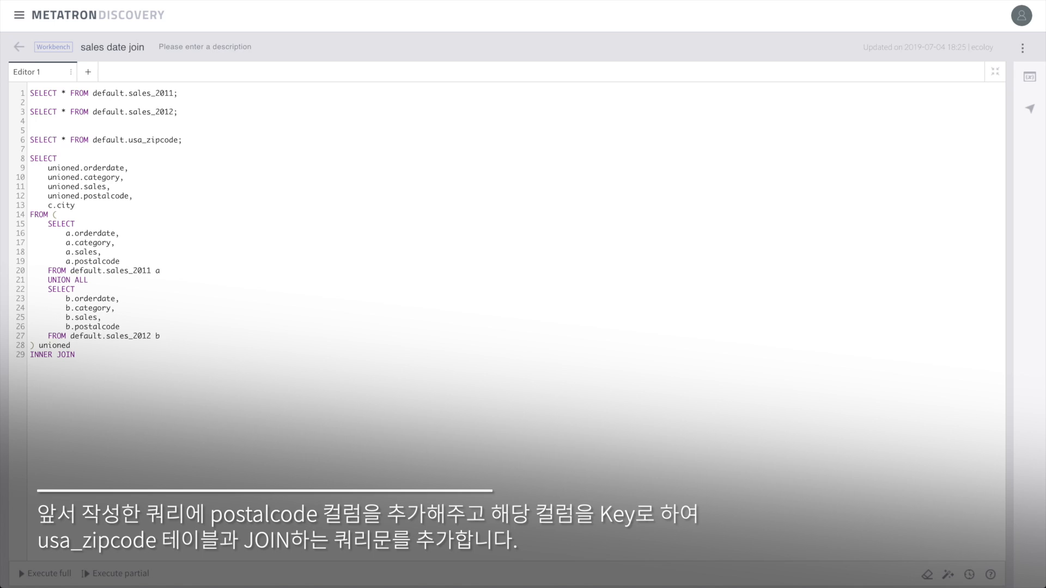
text( default.usa_zipcode c ON unioned.)
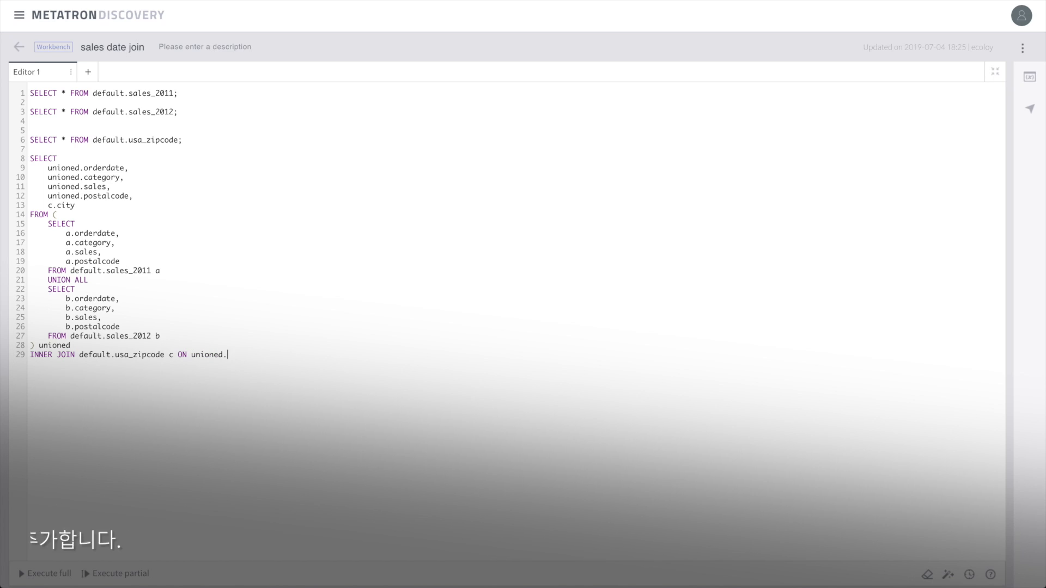
text(postalcode = c.zip_codeWHERE sal)
key(BackSpace)
key(BackSpace)
key(BackSpace)
text(unioned.sales)
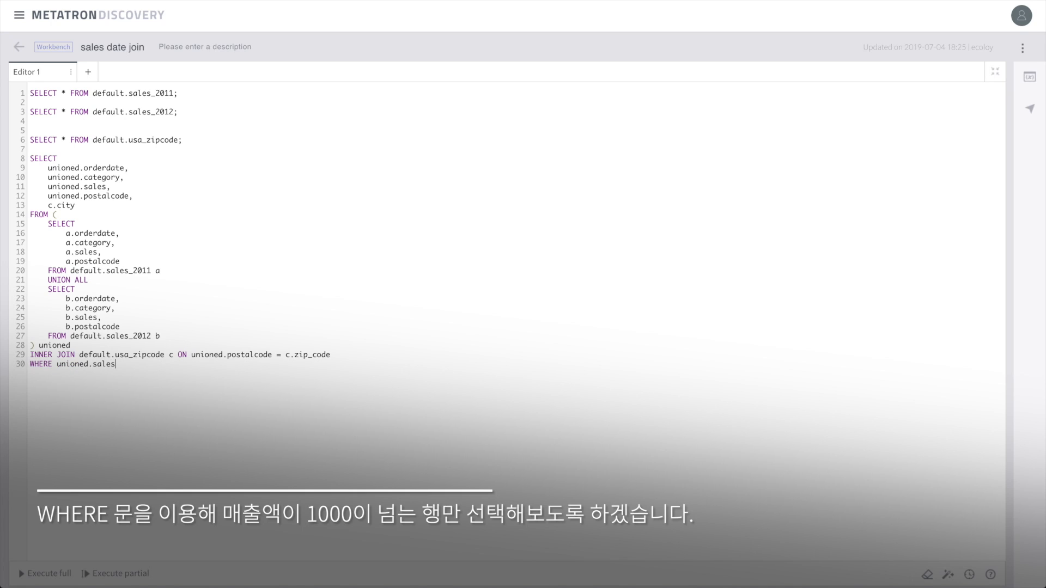
text(>1000;)
- Run the joined query with Execute partial and widen the c.city column so full city names show
click(994, 71)
click(340, 222)
click(360, 307)
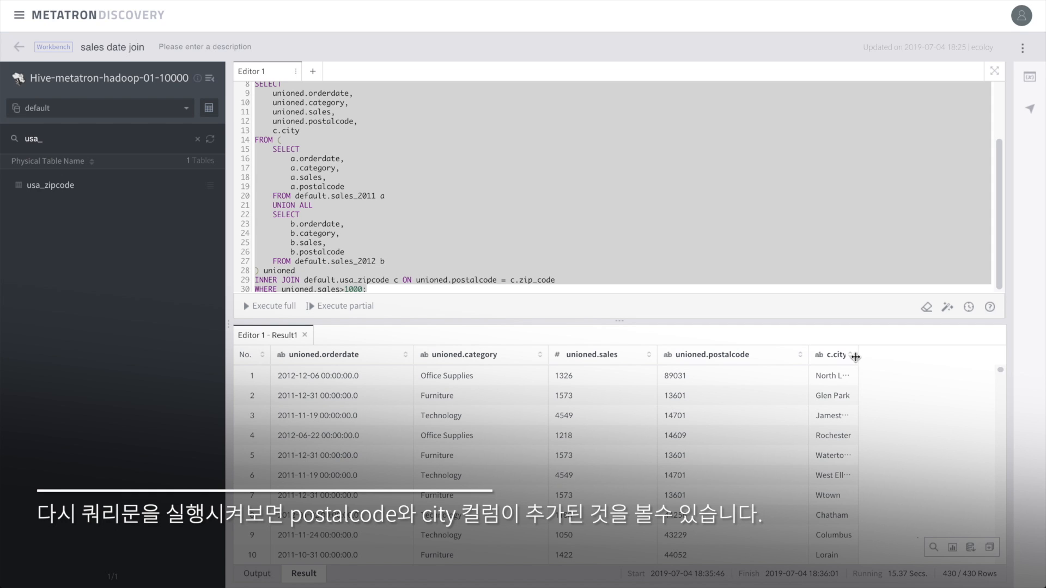
drag(855, 357, 883, 355)
scroll(860, 424, down, 15)
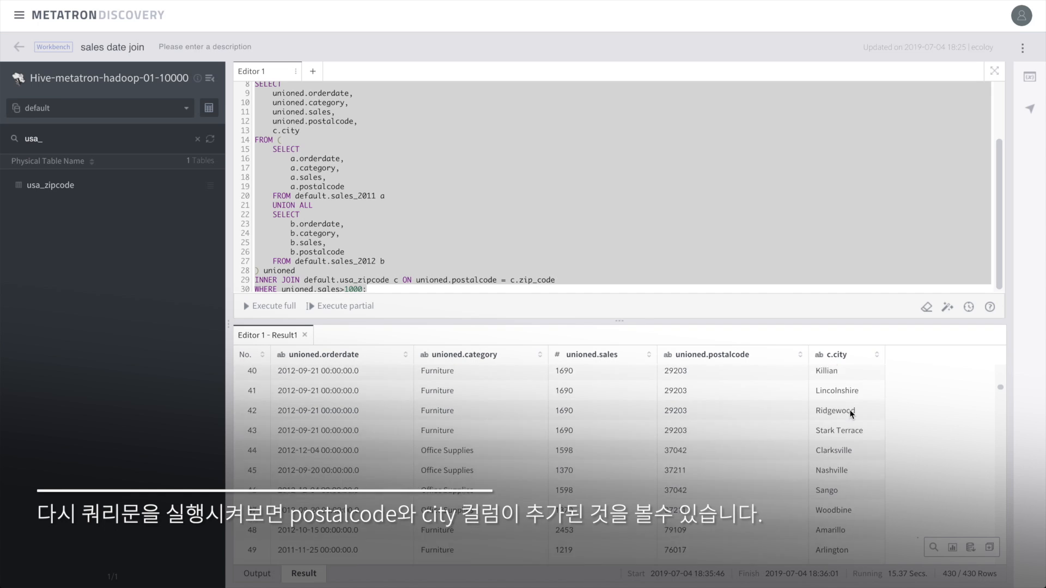
scroll(852, 415, up, 15)
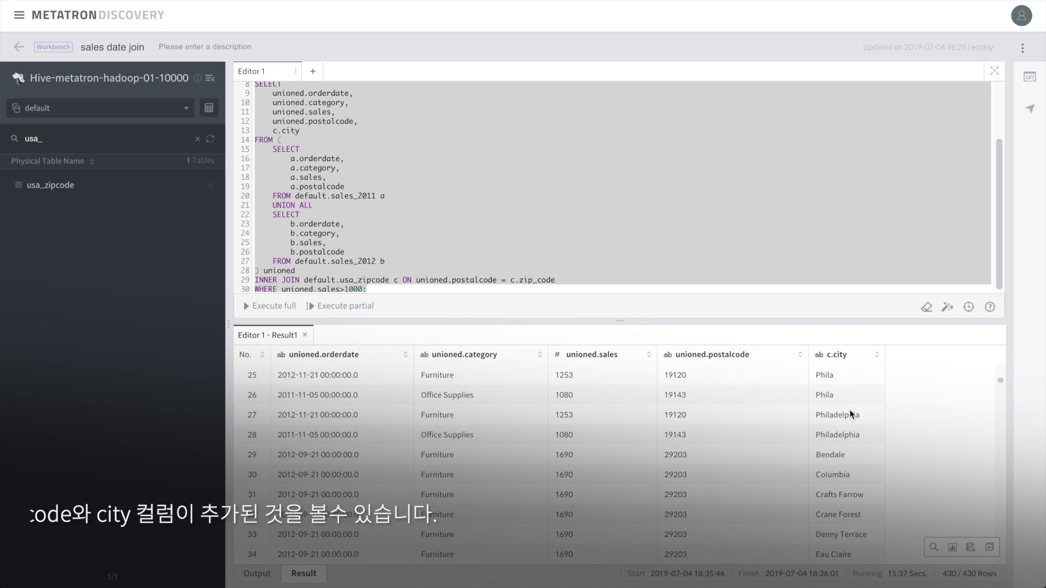
scroll(851, 415, up, 1)
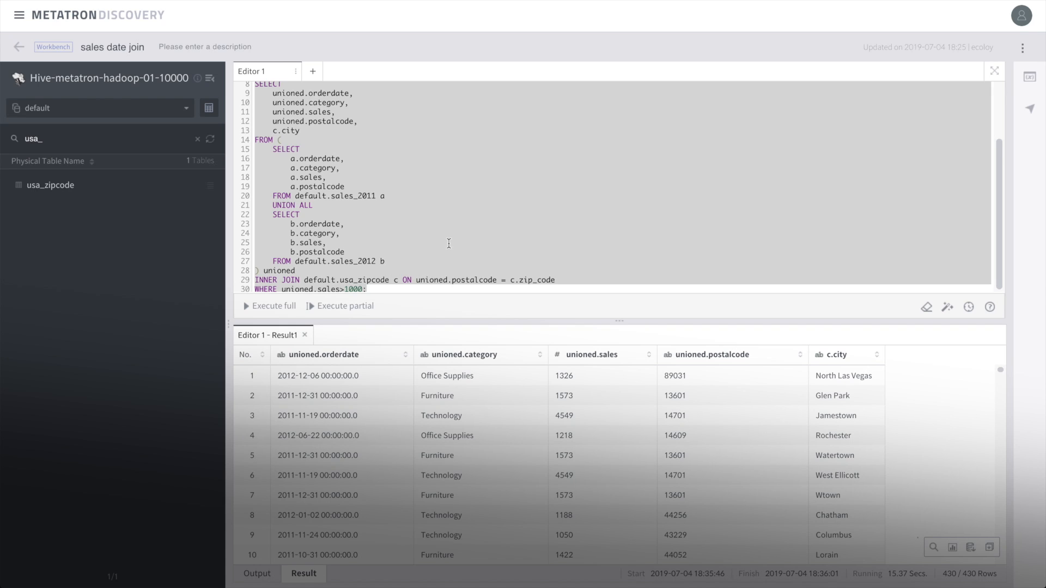
click(953, 547)
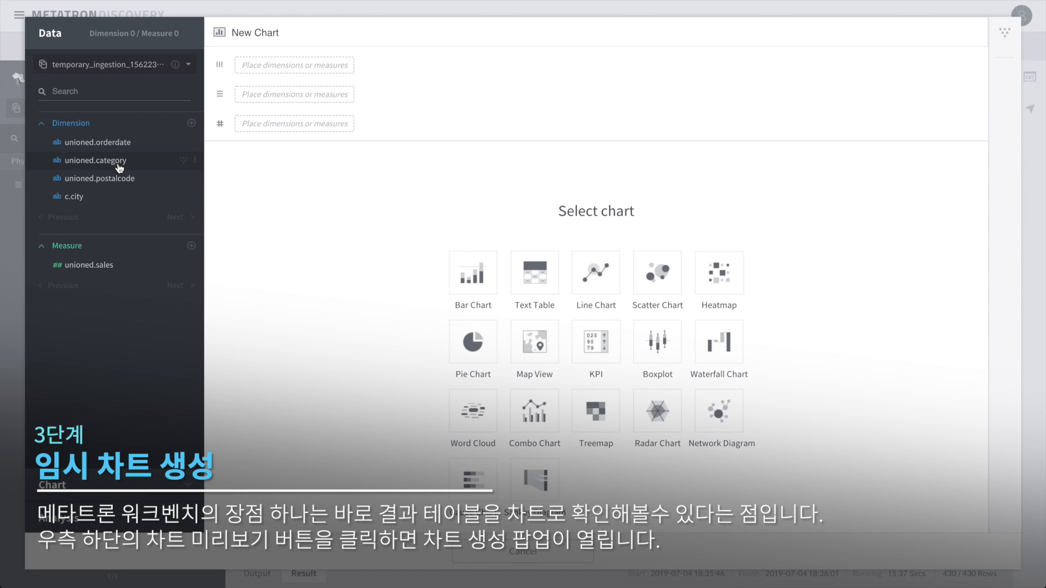
click(93, 199)
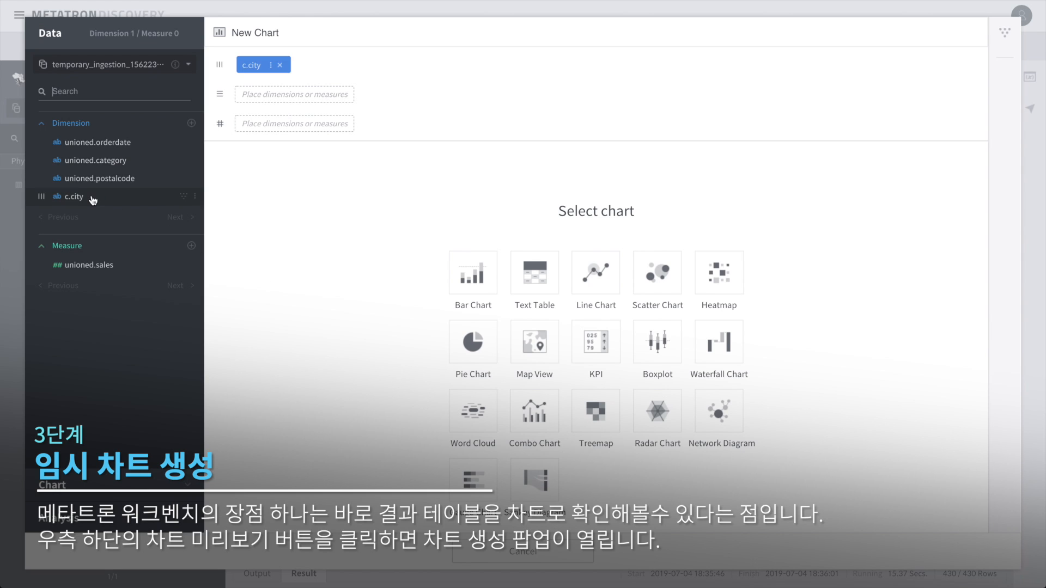
click(92, 267)
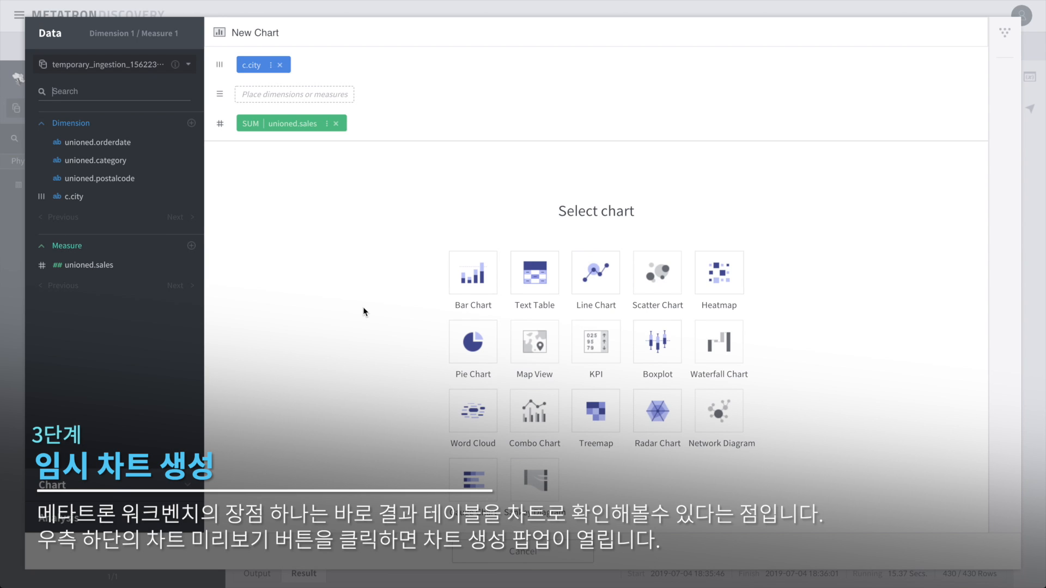
click(473, 292)
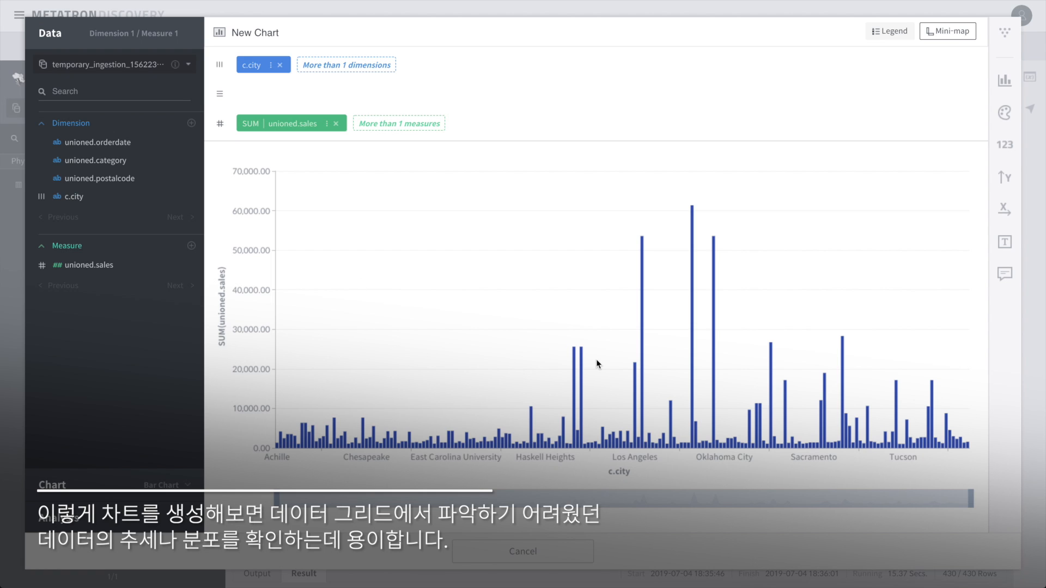
click(522, 551)
click(382, 206)
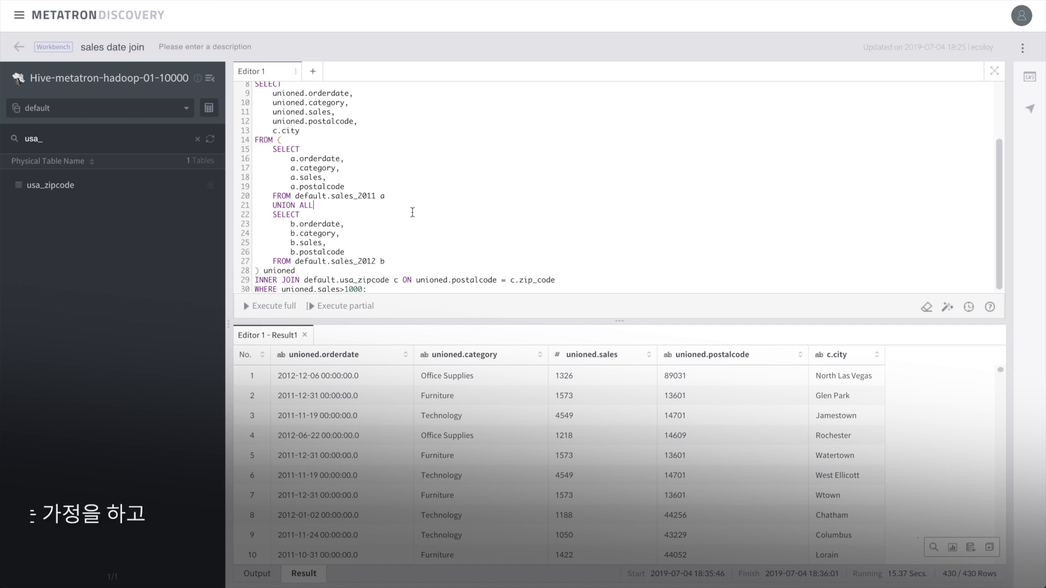
- Add unioned.profit and 'unioned.sales-unioned.profit as cost' to the outer select
click(994, 71)
click(128, 258)
key(Return)
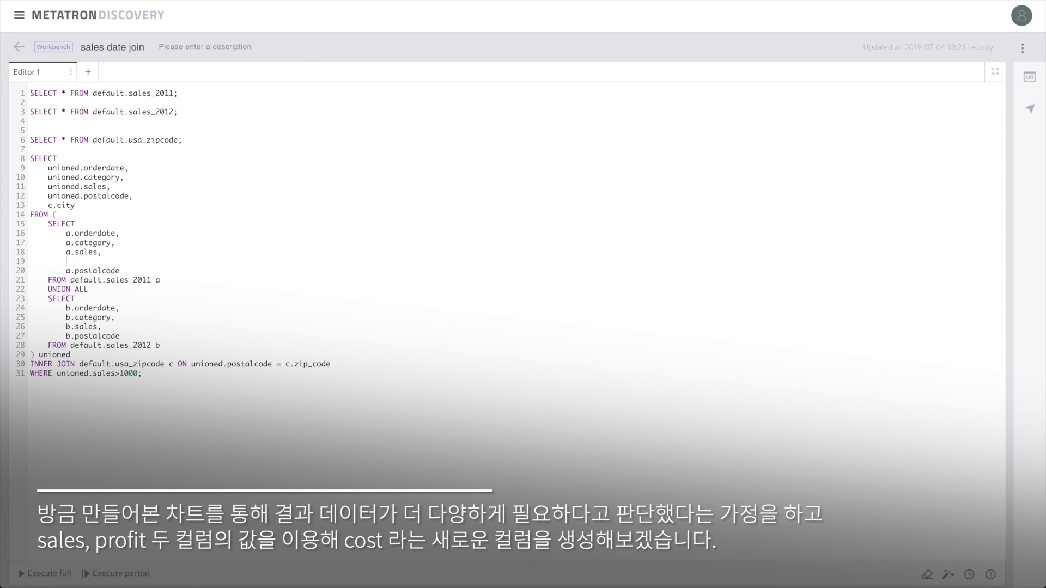
click(121, 187)
key(Return)
text(unio)
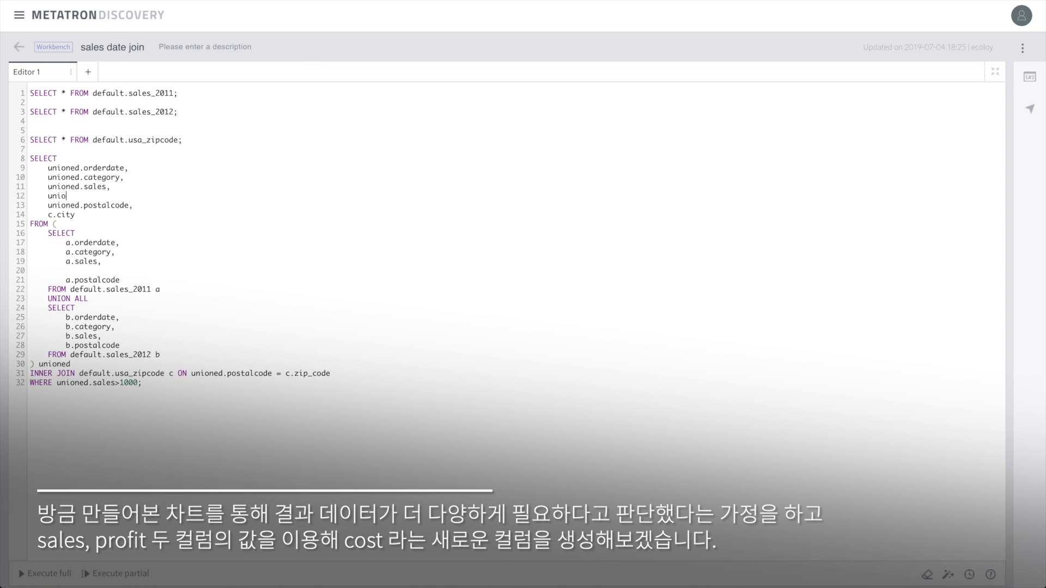
text(ned.profit,)
key(Return)
text(unione)
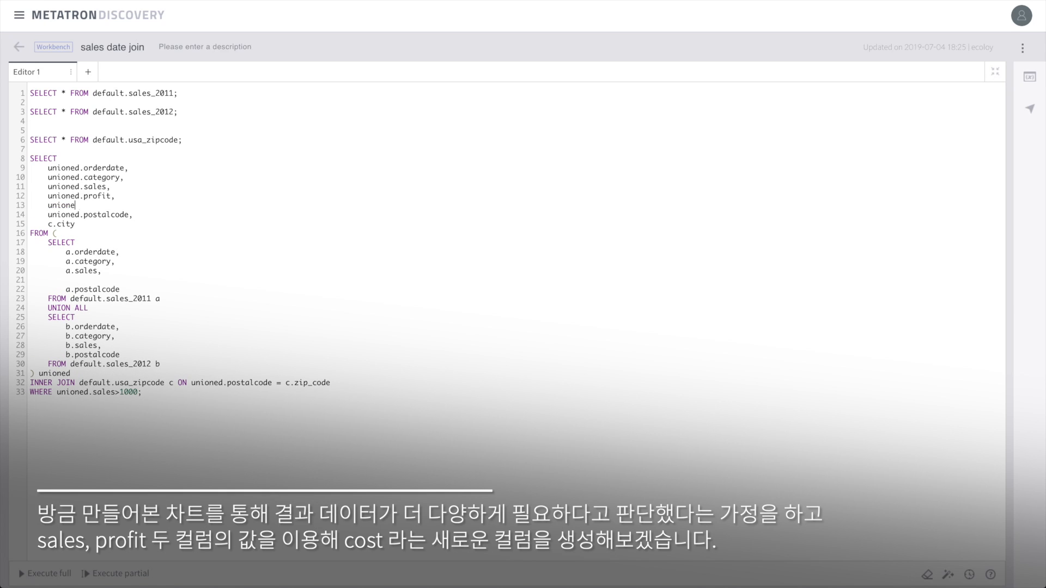
text(d.sales-unioned.profit as cost,)
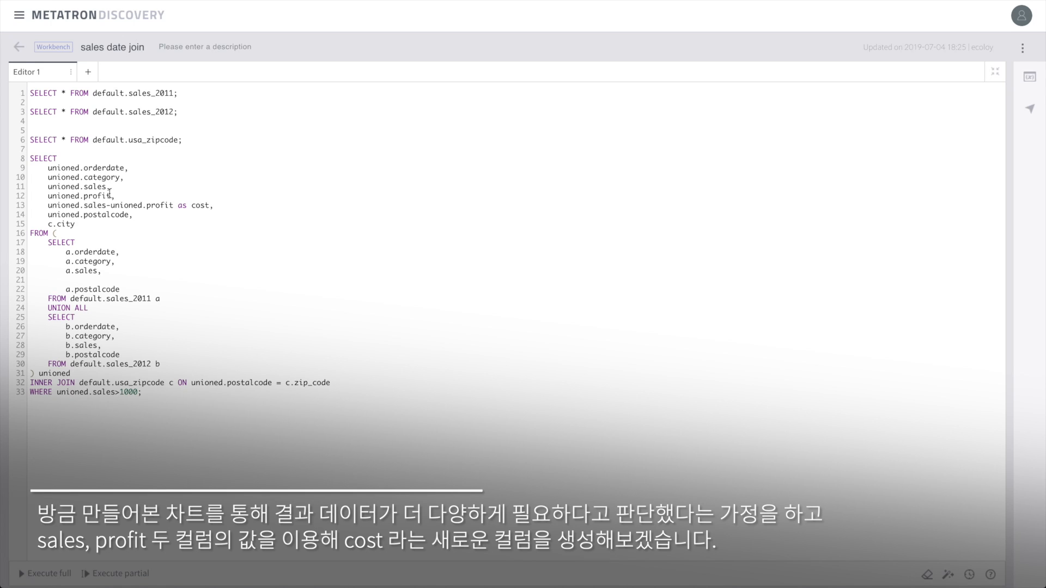
- Add a.profit to the 2011 subquery and b.profit to the 2012 subquery
click(194, 281)
text(a.profit,)
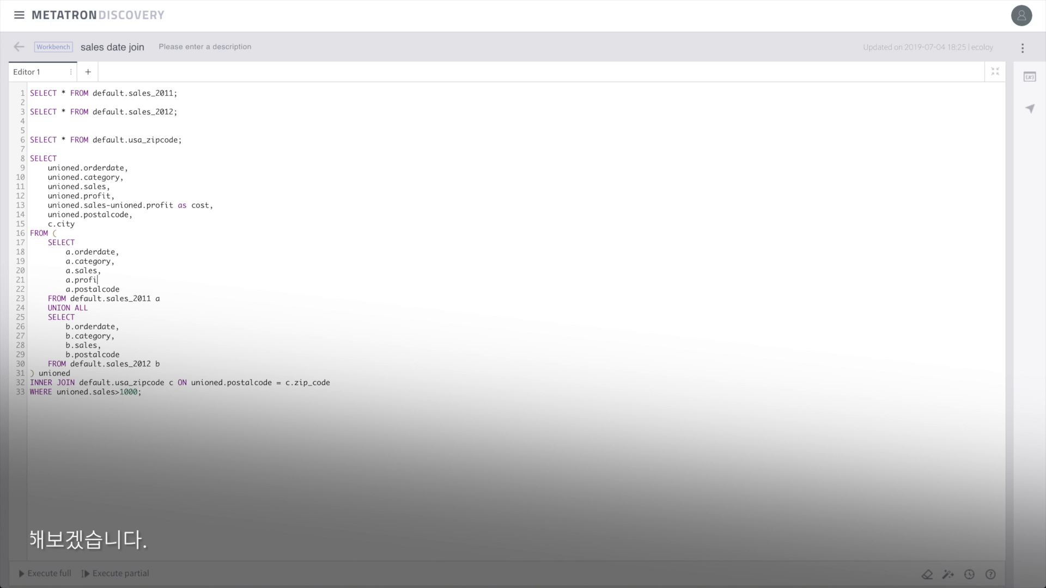
click(106, 345)
key(Return)
text(b.profit)
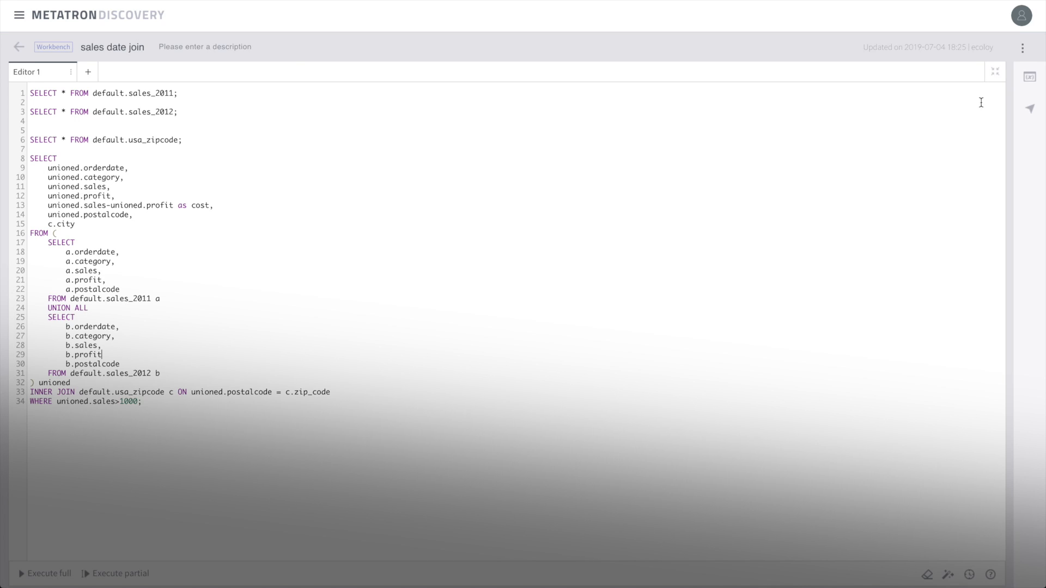
click(994, 72)
- Run the revised query, add the missing comma after b.profit, and rerun it
click(345, 243)
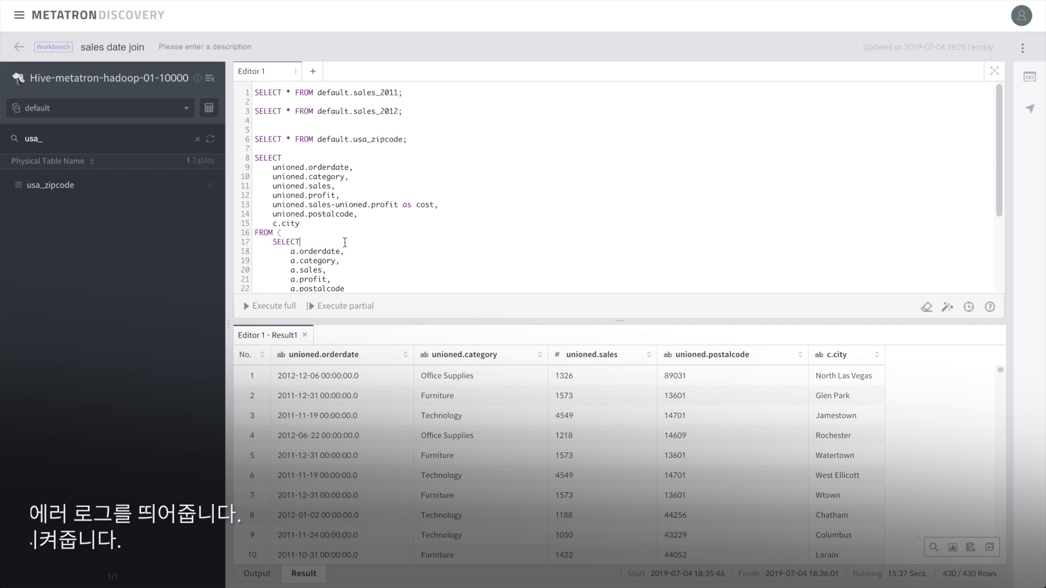
click(348, 307)
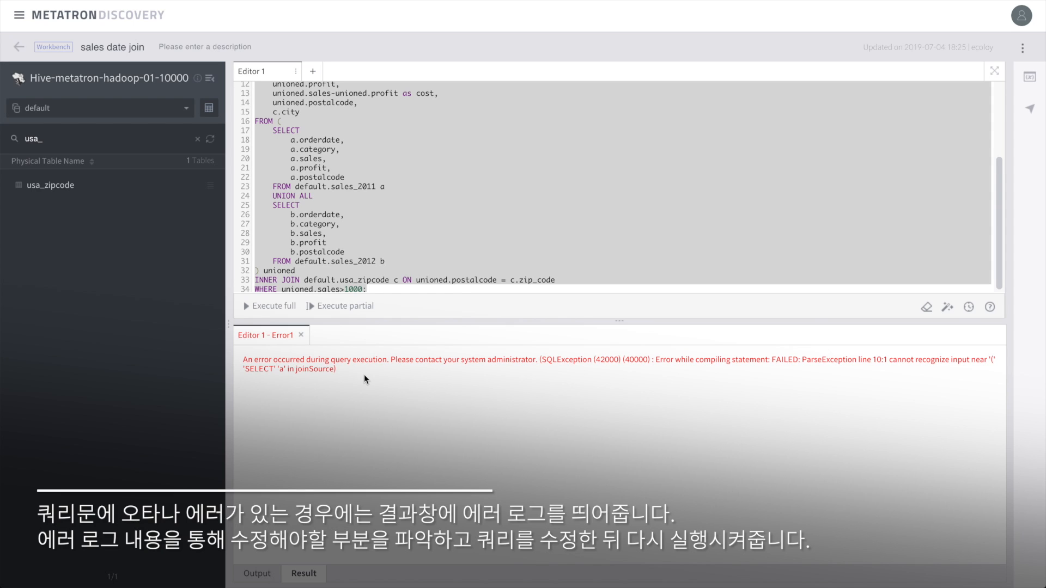
click(359, 250)
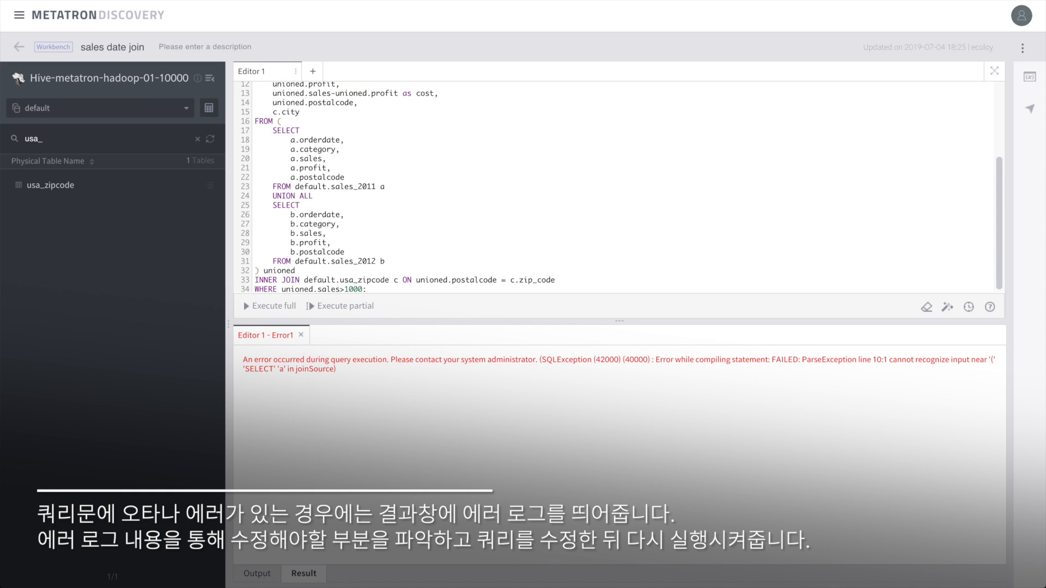
click(347, 306)
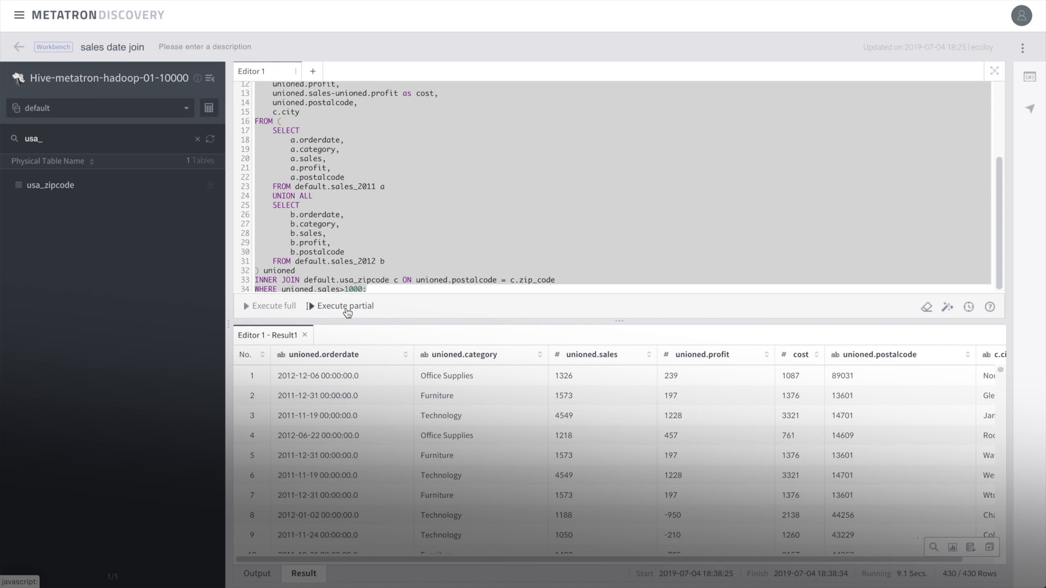
- Rerun the corrected query to refresh results with unioned.profit and cost columns
click(345, 308)
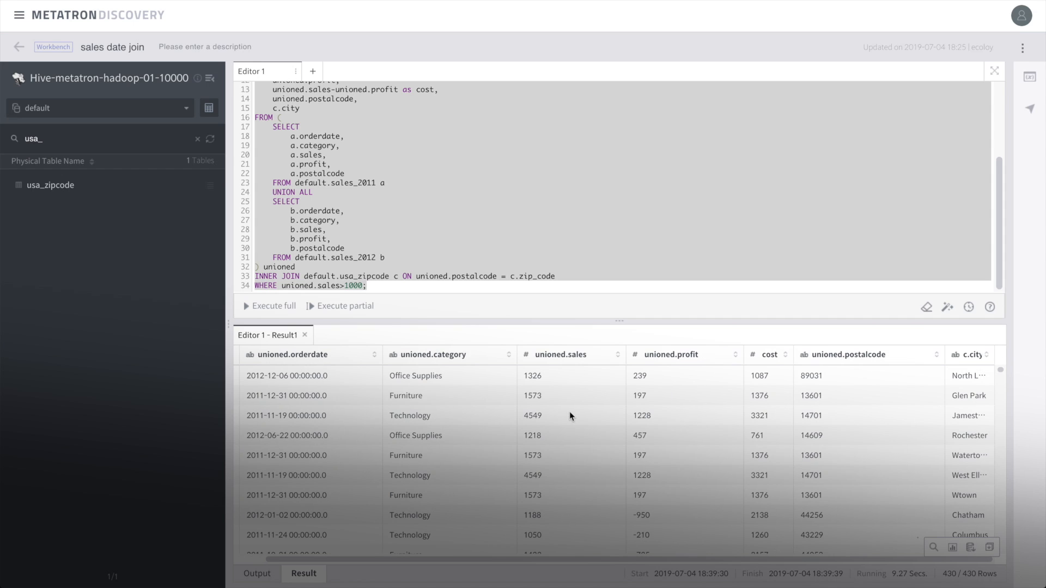
- Preview a line chart of summed unioned.sales and unioned.profit by c.city
click(953, 548)
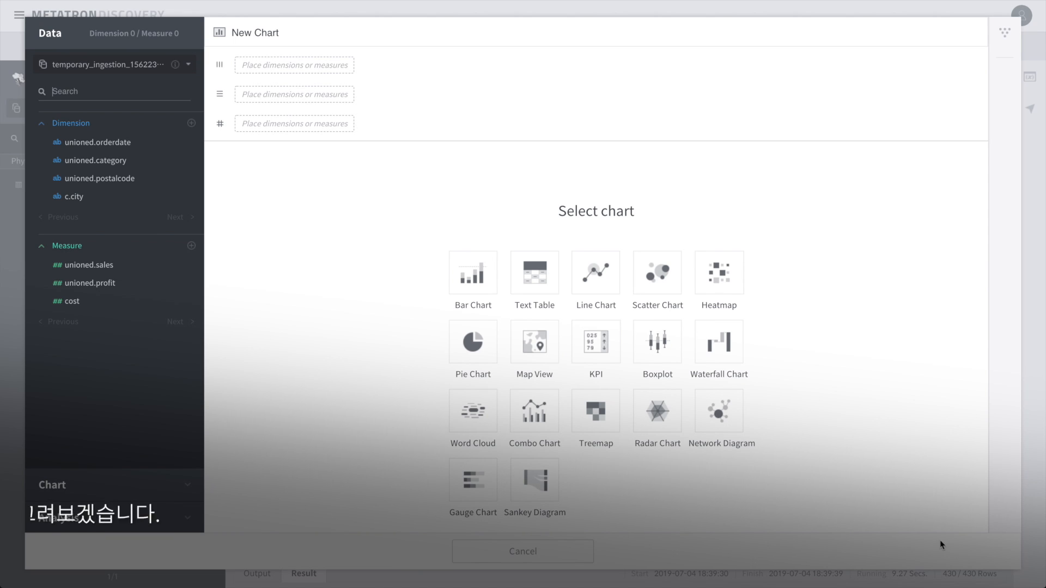
click(81, 204)
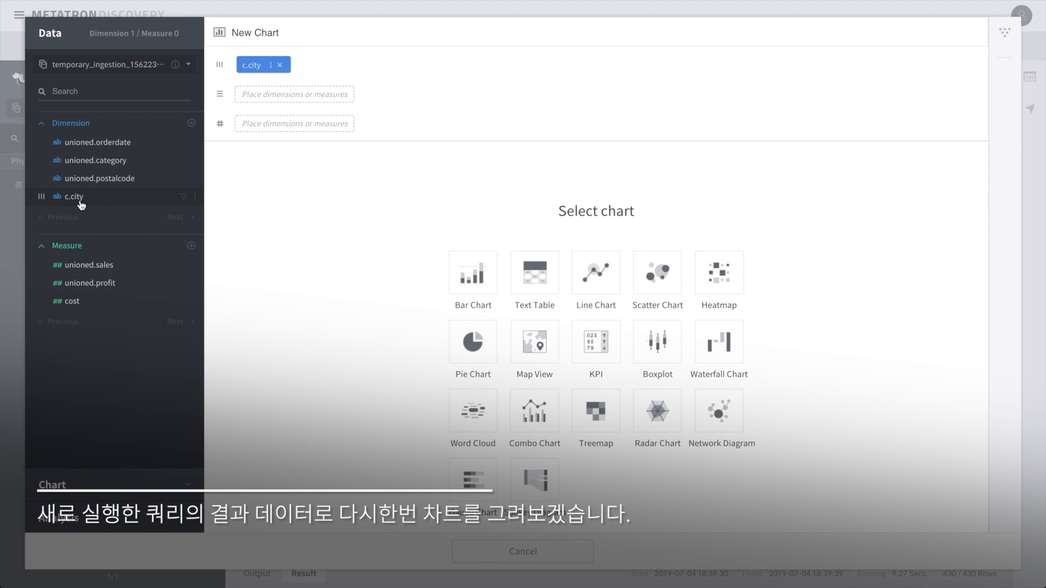
click(111, 268)
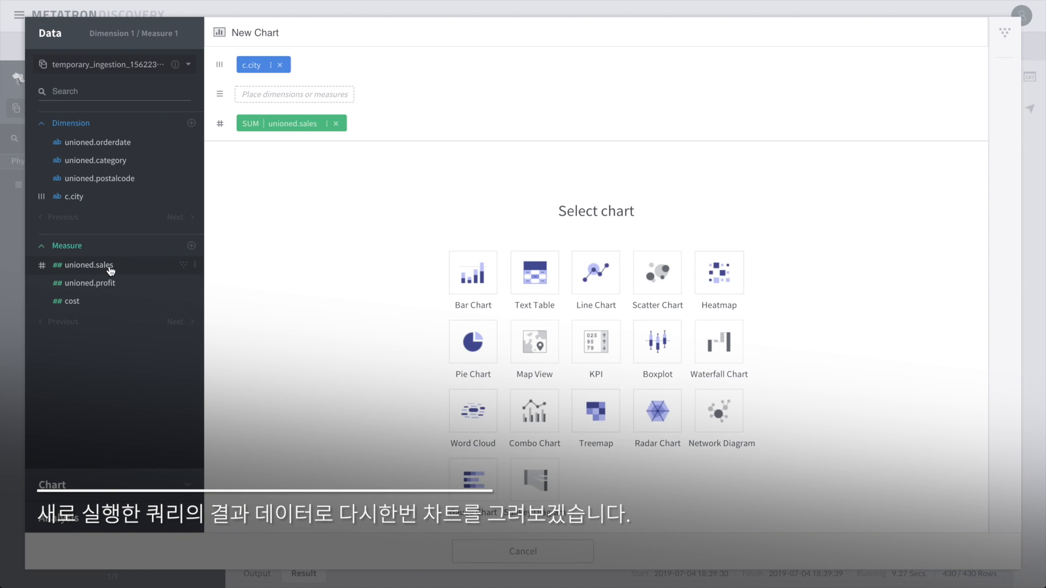
click(105, 284)
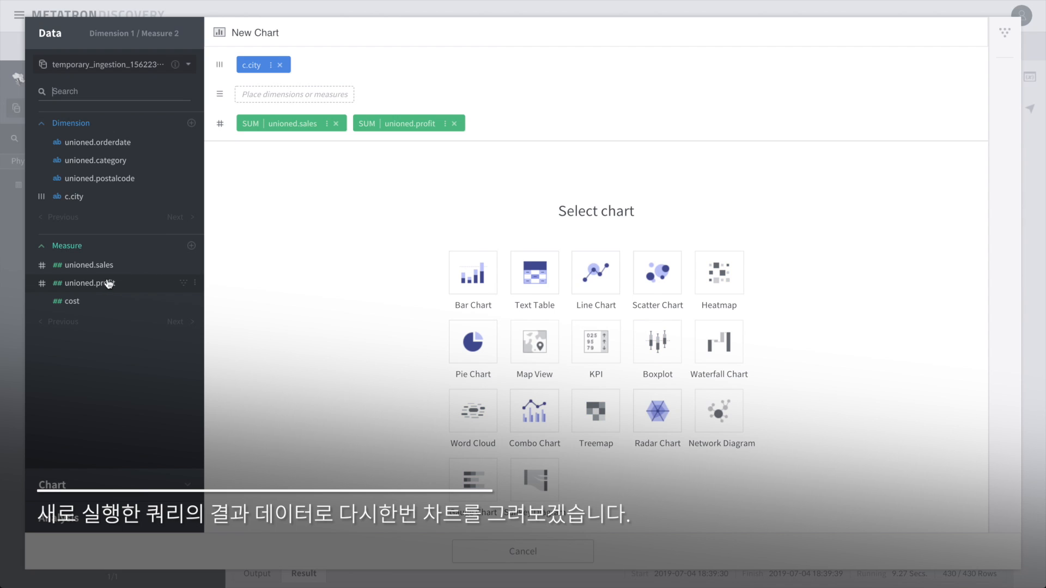
click(597, 277)
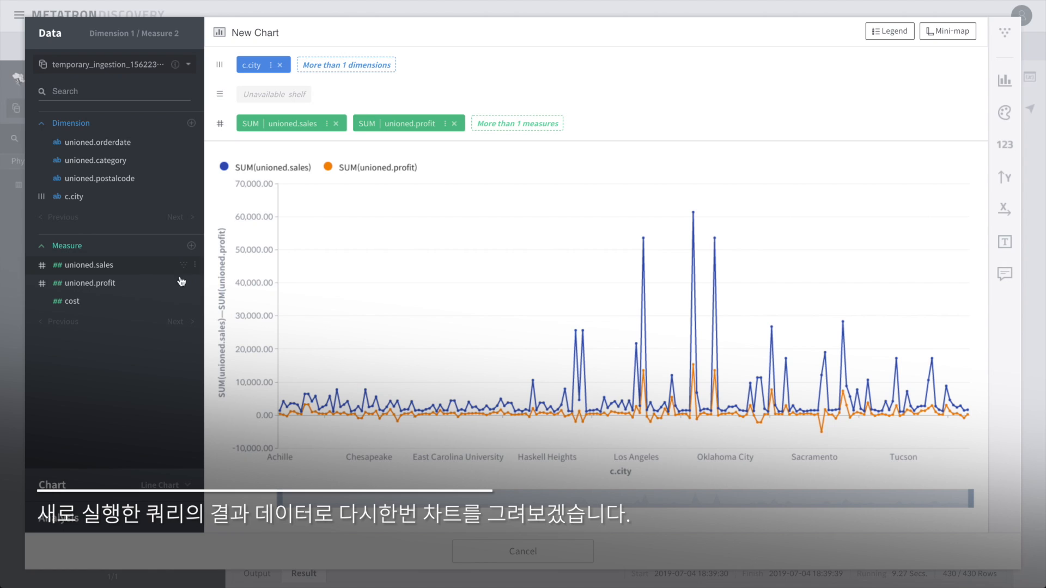
- Filter the chart on cost with a maximum of 10000
click(184, 301)
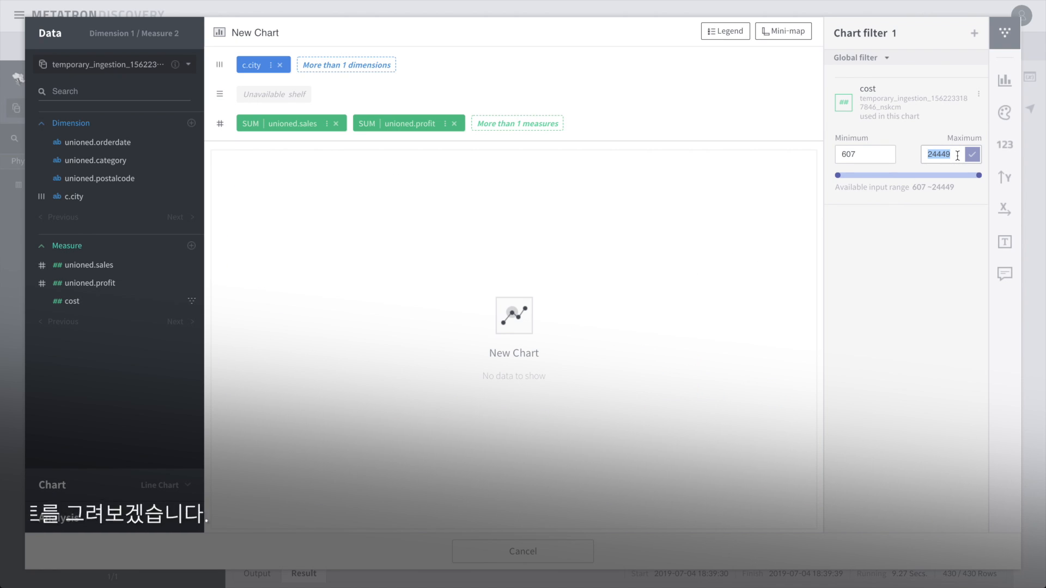
text(10000)
key(Return)
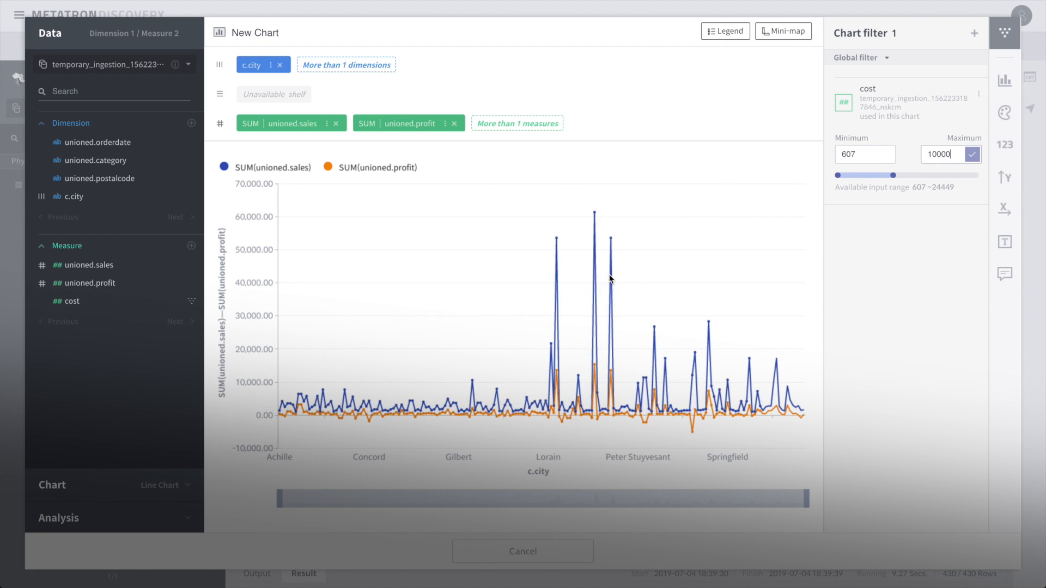
- Rotate the city axis labels 45 degrees, hide the mini-map, and close the chart
click(1002, 209)
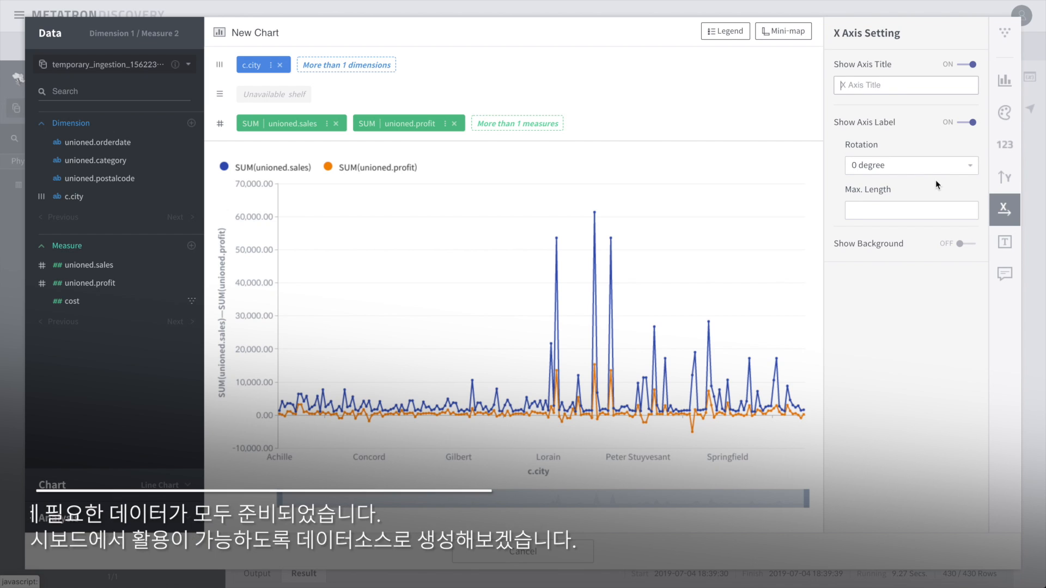
click(911, 165)
click(883, 206)
click(782, 31)
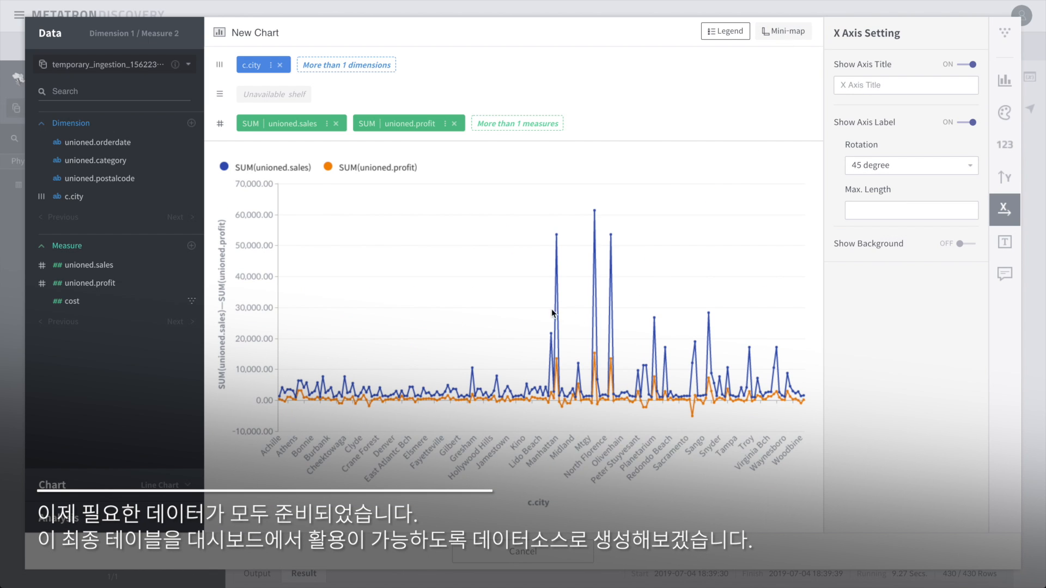
click(524, 552)
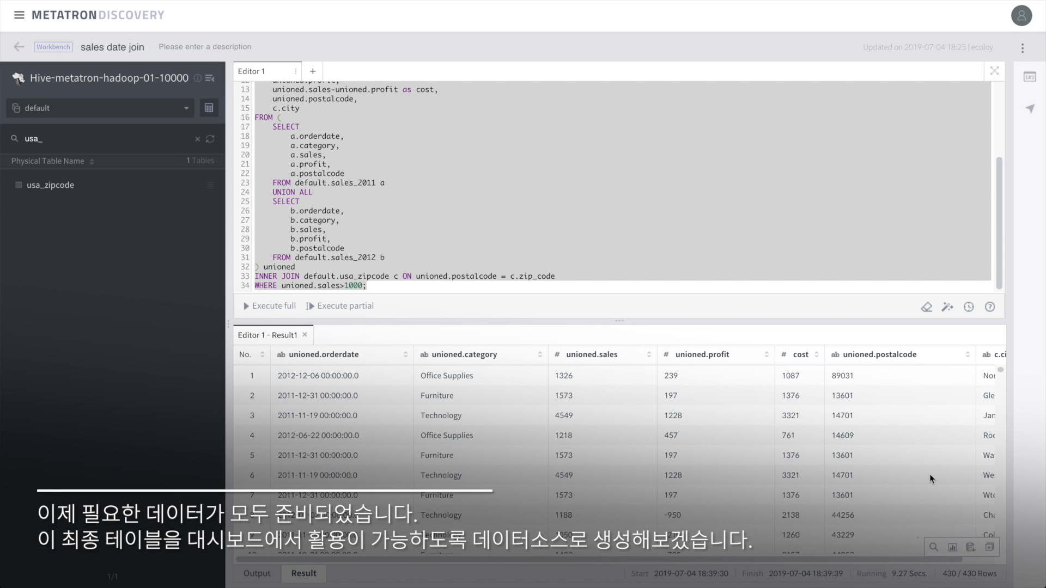
- Start a datasource from the query result and make unioned.orderdate a Date/Time column
click(971, 548)
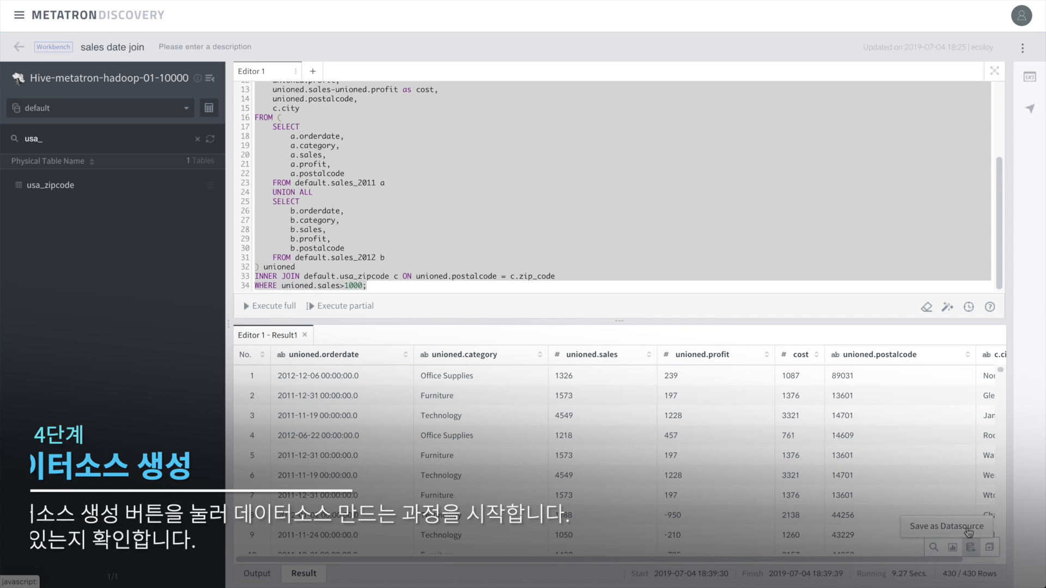
click(967, 529)
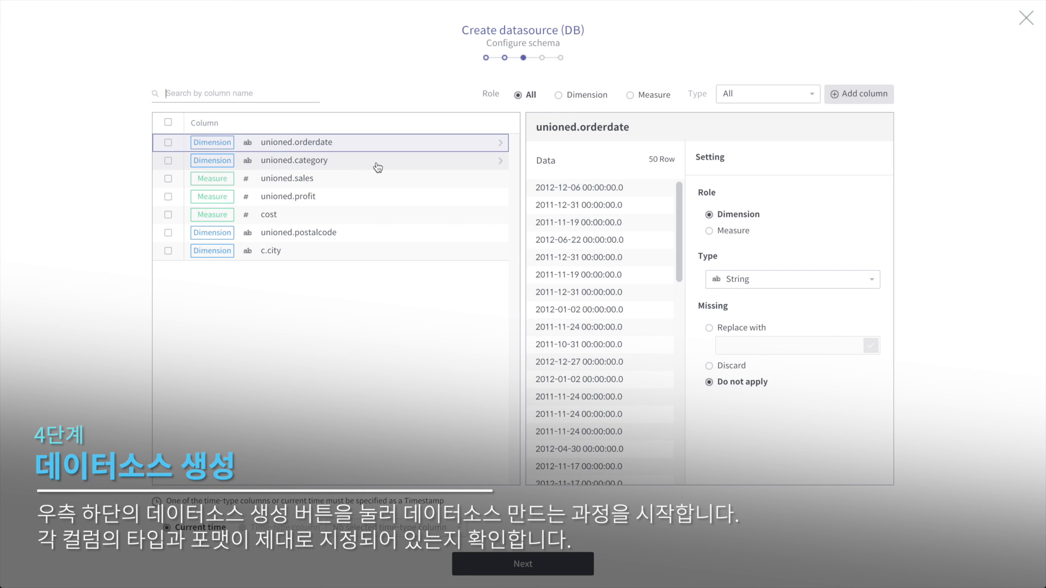
click(757, 279)
click(763, 370)
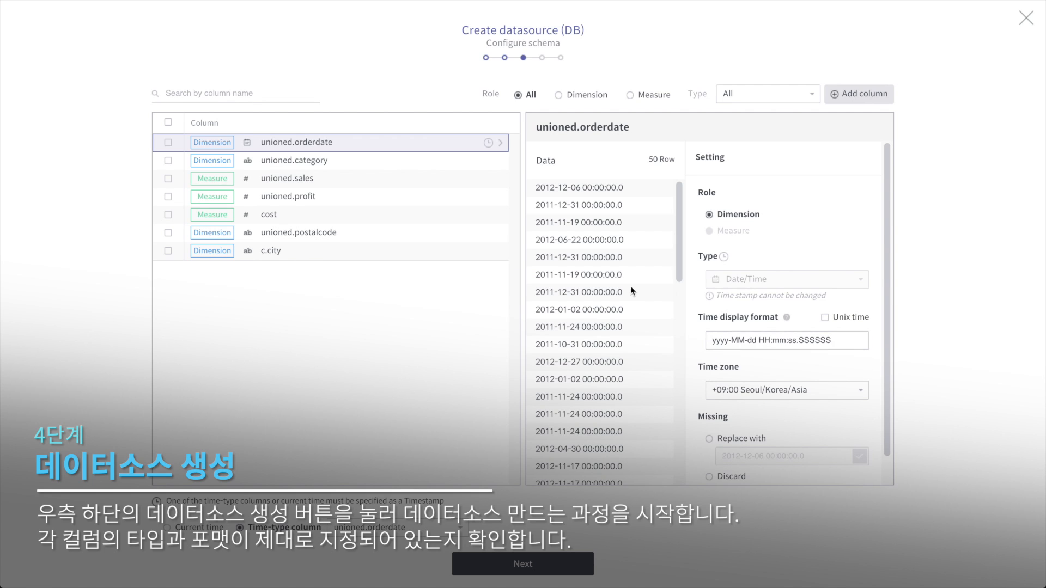
- Review the category, orderdate, sales, profit, cost and postalcode column settings
click(315, 166)
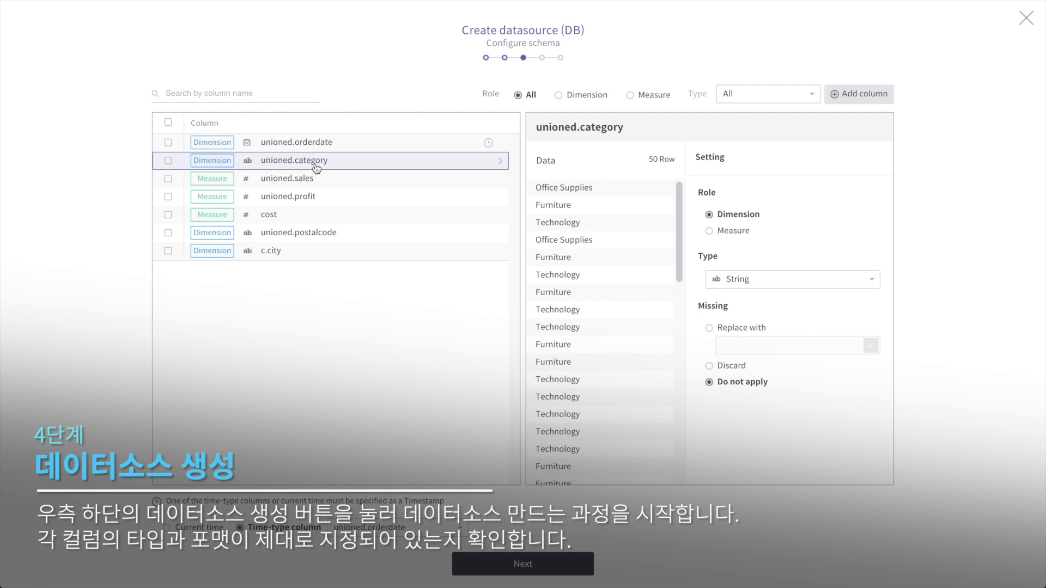
click(306, 147)
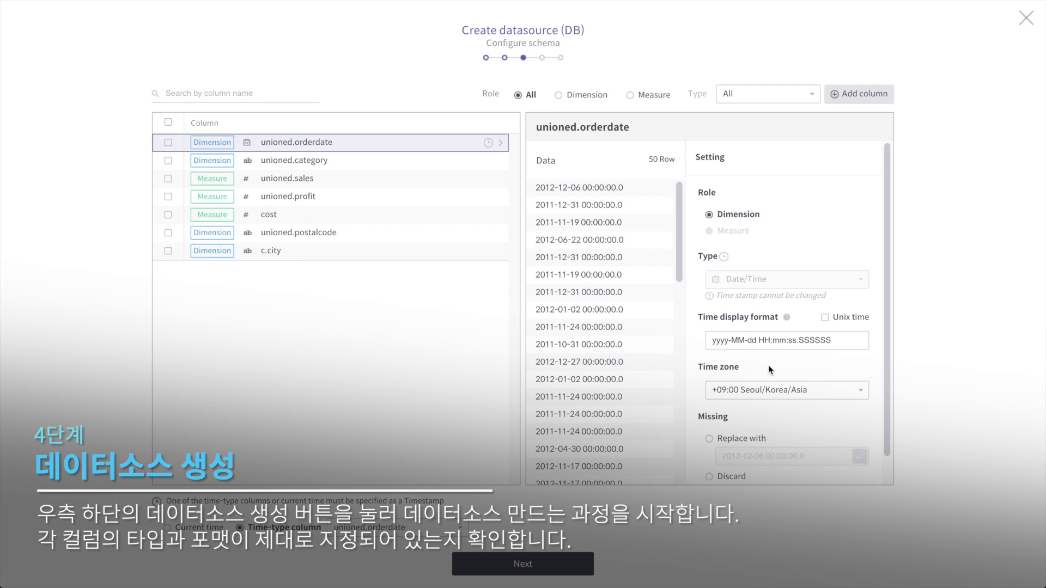
click(333, 165)
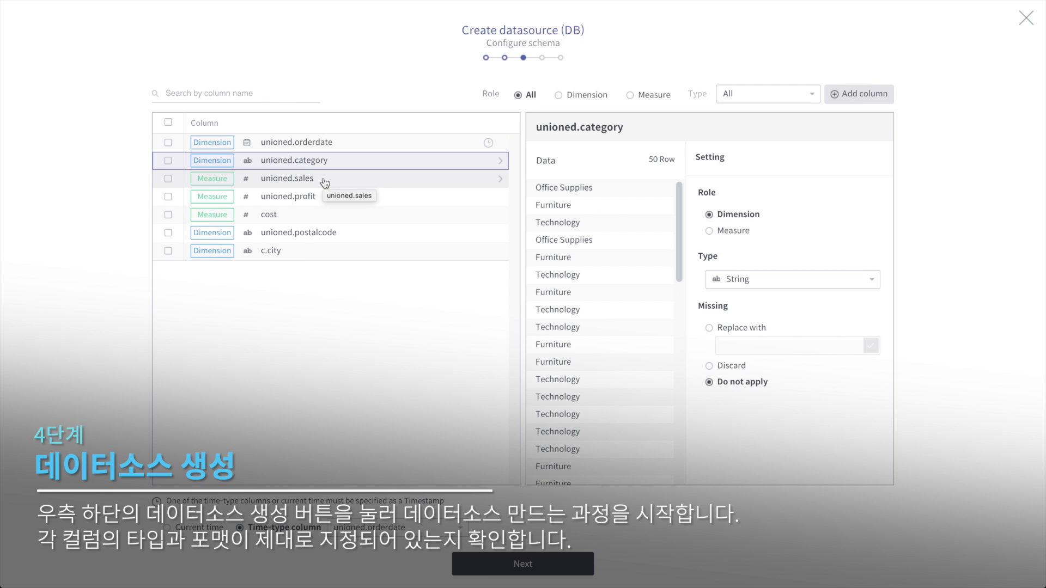
click(325, 183)
click(326, 197)
click(333, 215)
click(330, 233)
- Set the unioned.orderdate time zone to -07:00 Denver
click(327, 142)
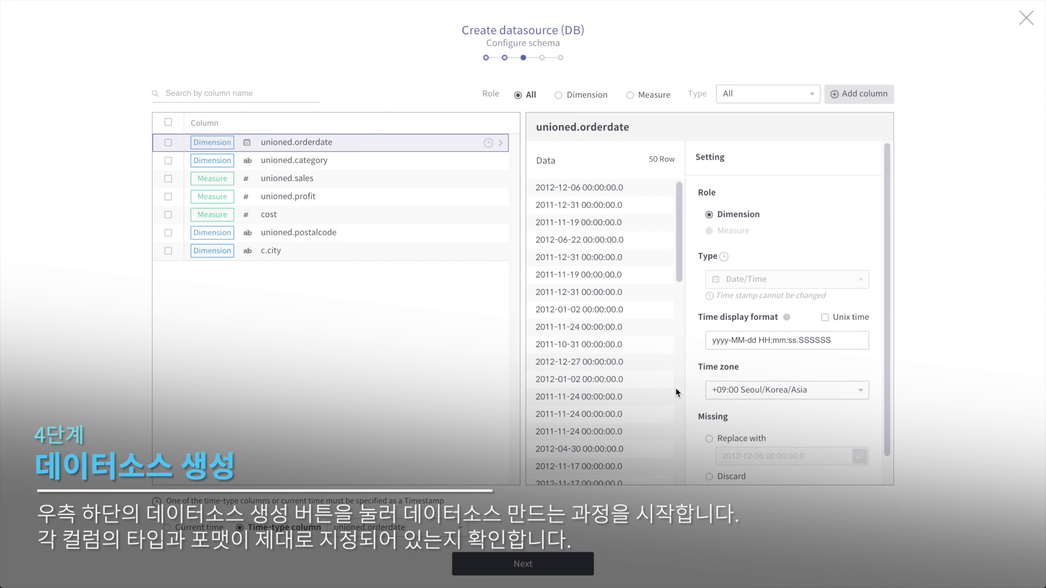
click(787, 390)
text(united)
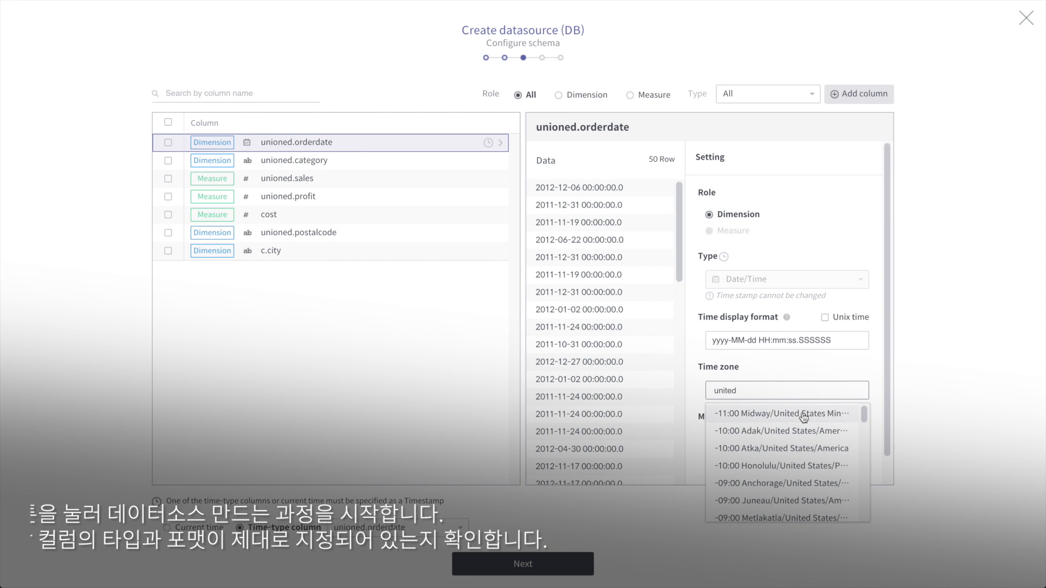
scroll(804, 418, down, 3)
scroll(804, 418, down, 1)
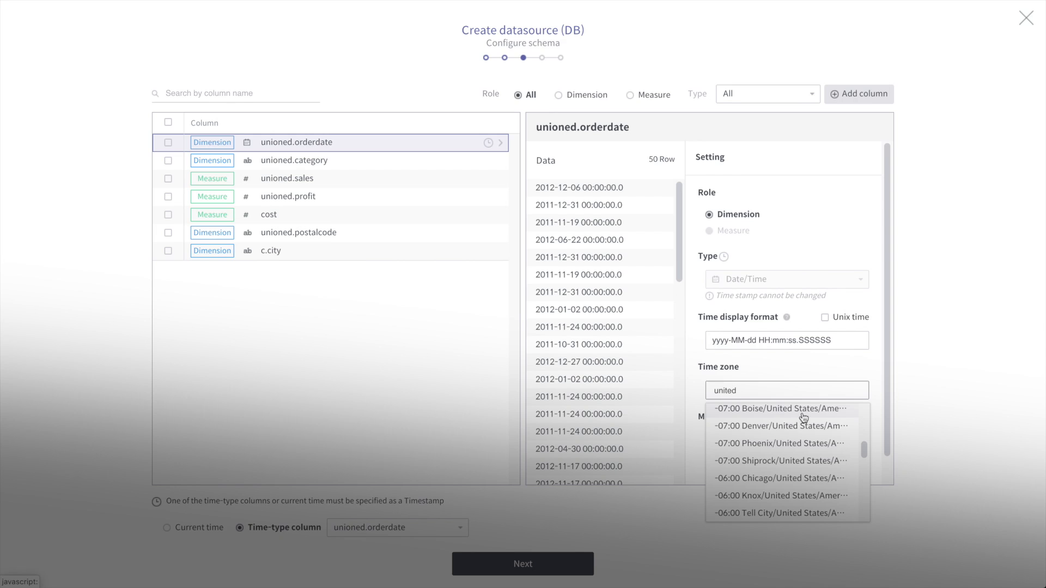
click(770, 423)
- Check the cost, postalcode and c.city columns and continue to ingestion settings
click(327, 216)
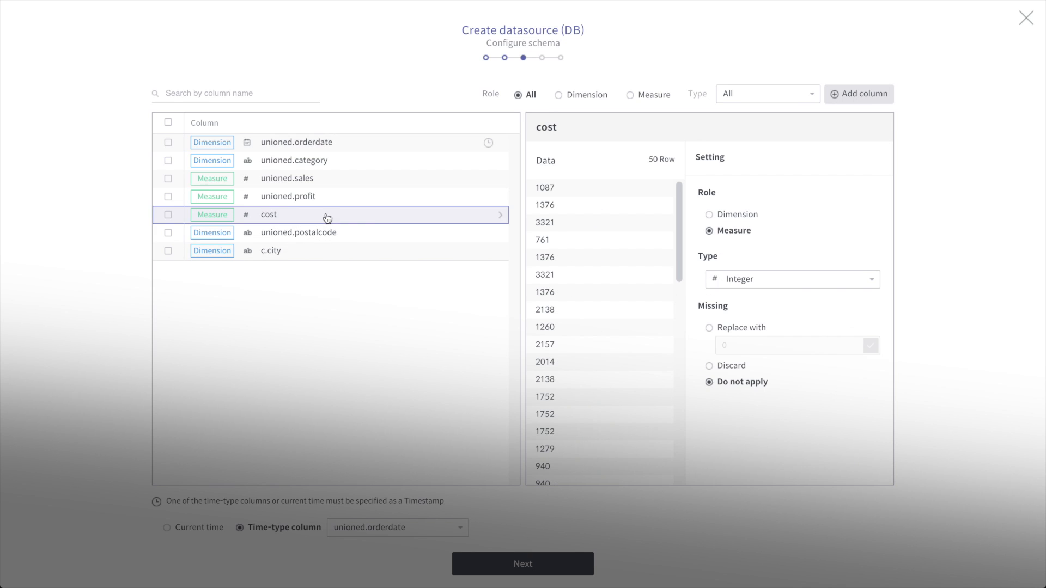
click(335, 234)
click(327, 251)
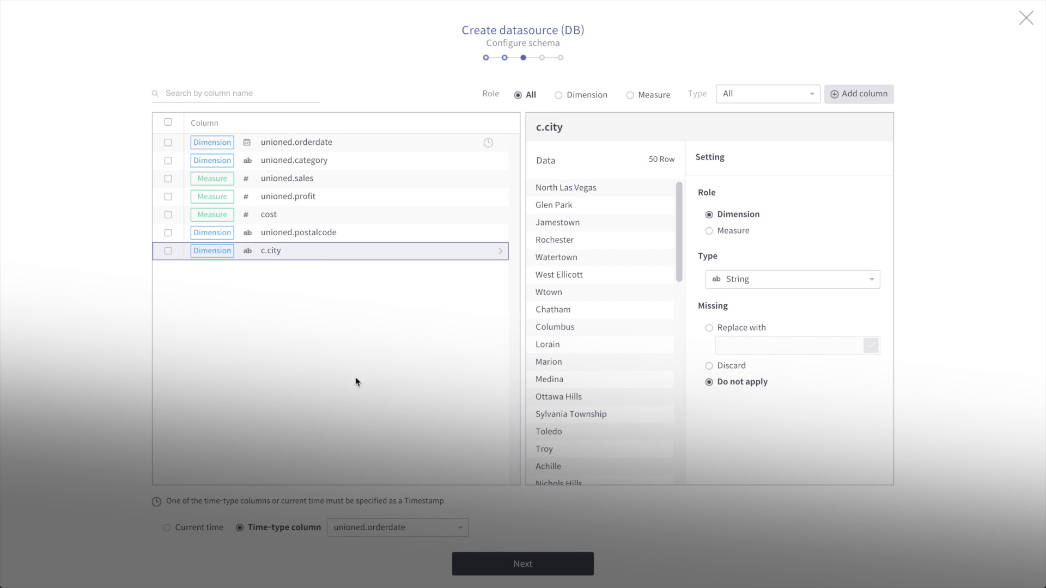
click(518, 566)
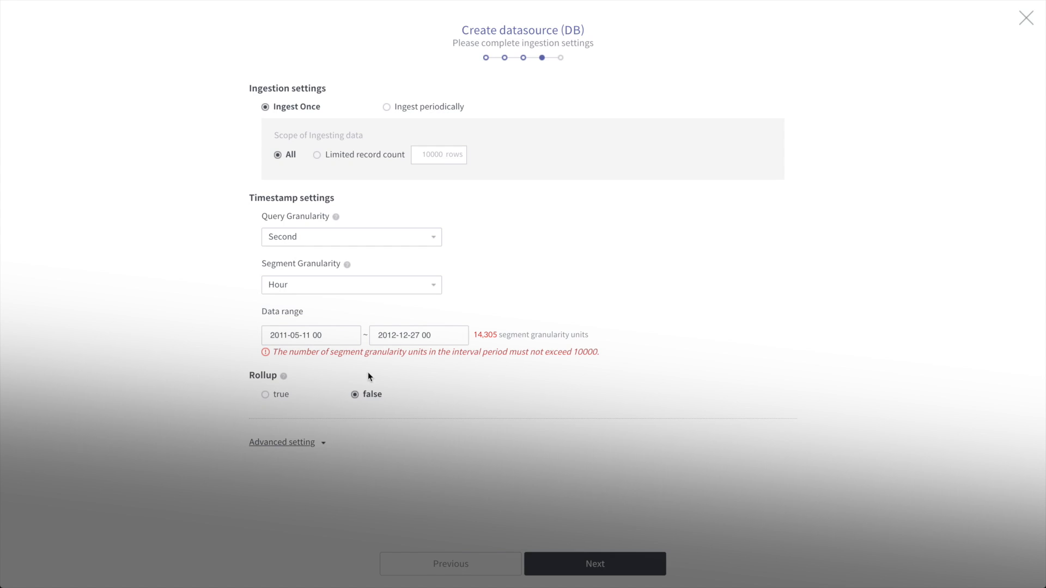
- Set Month segment granularity, a 2011-01 to 2012-12 range, and Minute query granularity
click(285, 284)
click(296, 341)
click(308, 338)
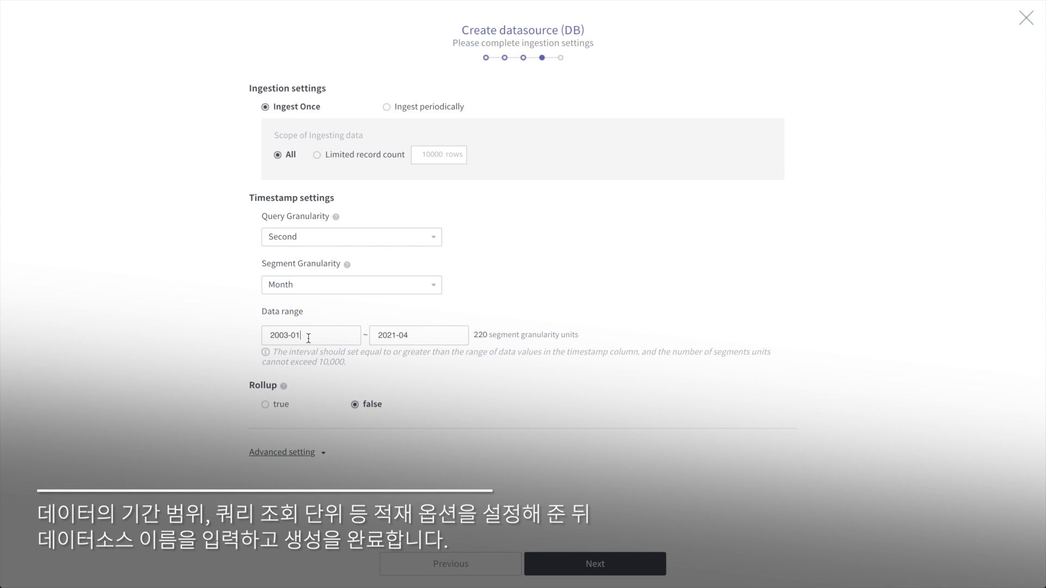
click(395, 338)
click(285, 328)
key(BackSpace)
key(BackSpace)
click(394, 335)
key(BackSpace)
click(348, 238)
click(329, 293)
- Name the datasource 'sales2011-2012' and create it
click(540, 564)
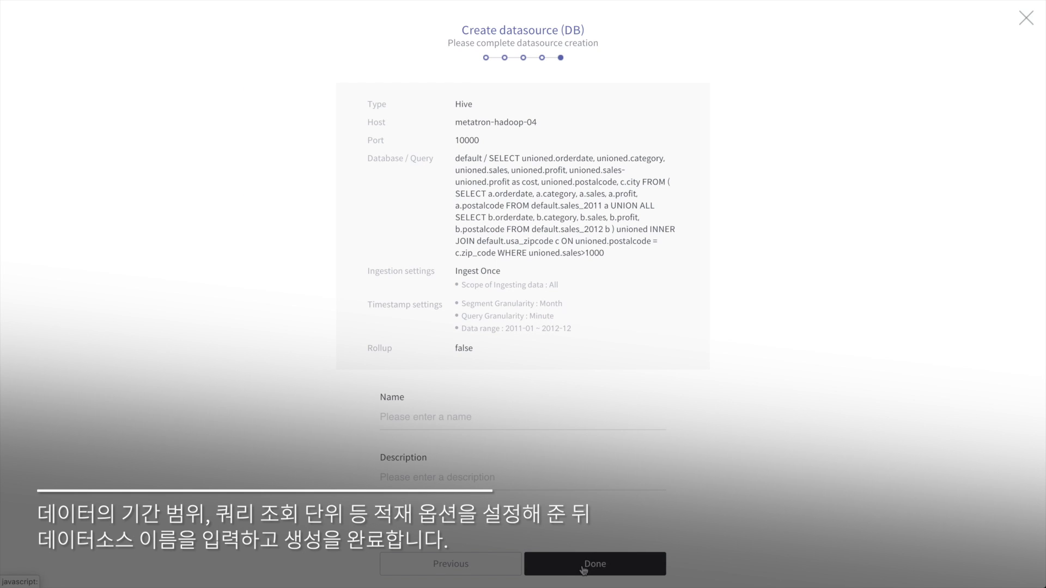
text(sa)
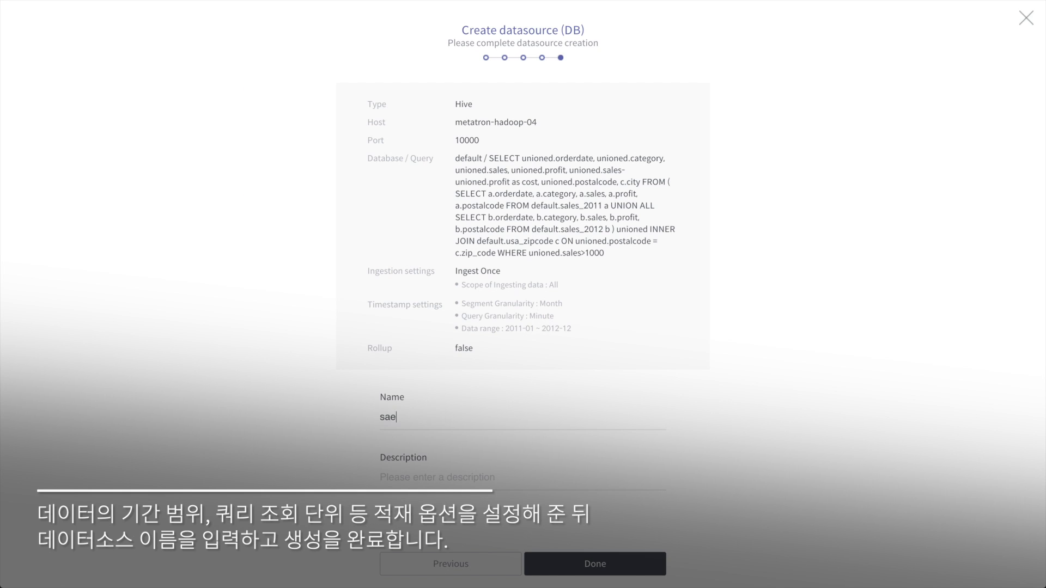
text(les2011-2012)
click(597, 560)
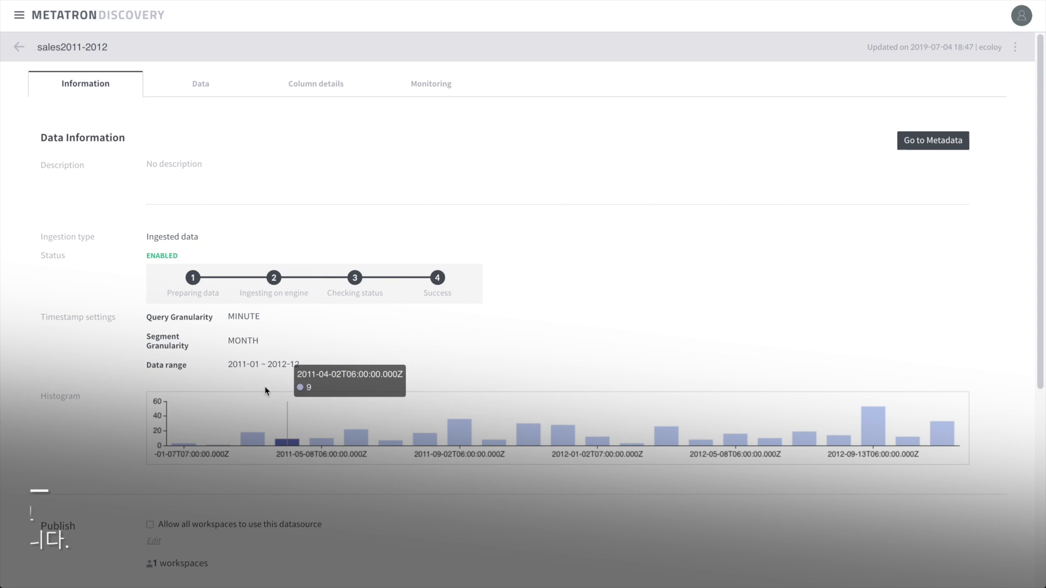
- Browse the sales2011-2012 data rows and column details
click(197, 85)
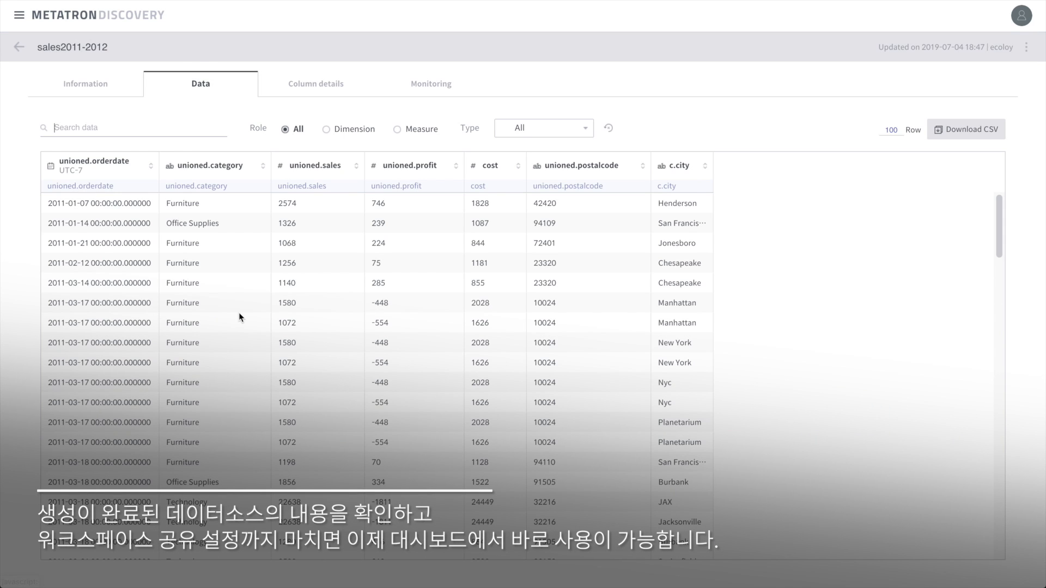
scroll(267, 324, down, 20)
scroll(267, 326, up, 5)
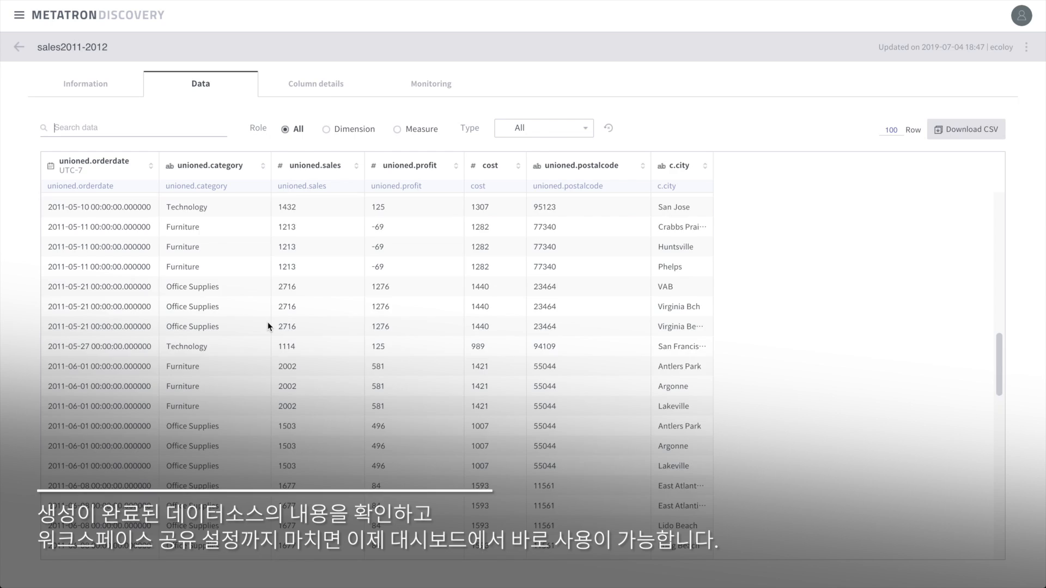
click(328, 86)
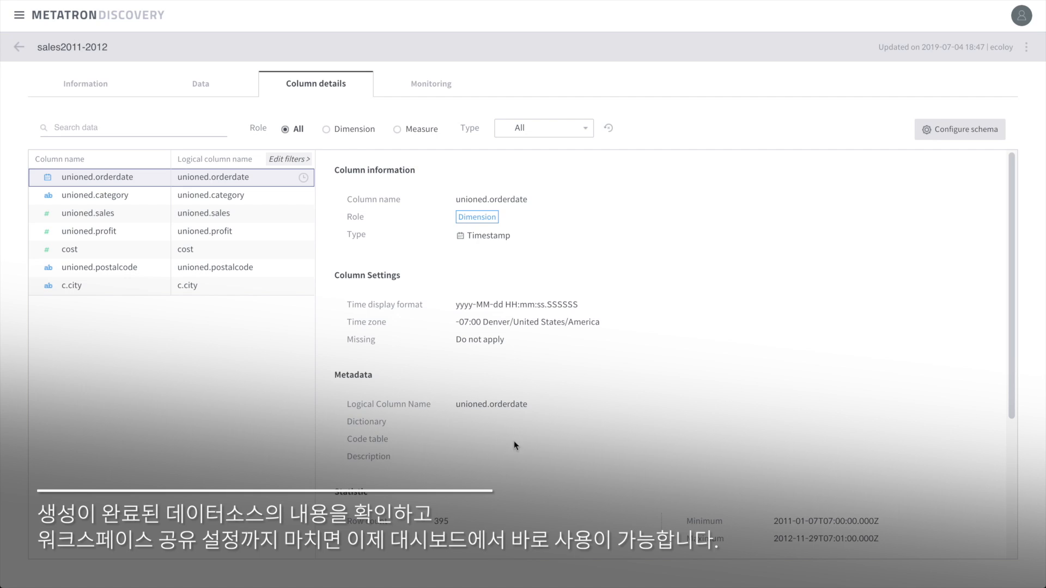
scroll(642, 472, down, 4)
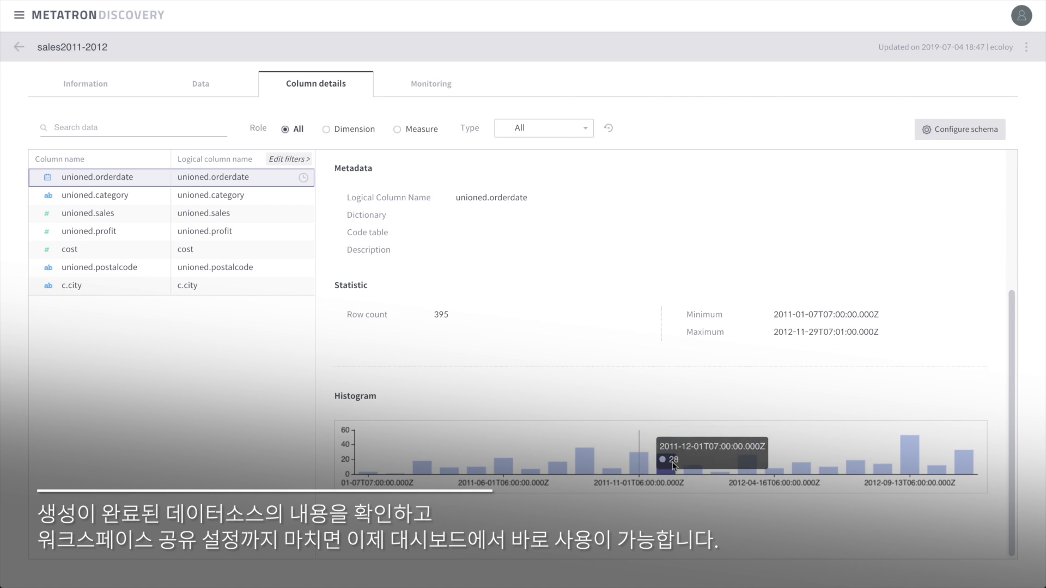
scroll(642, 472, up, 4)
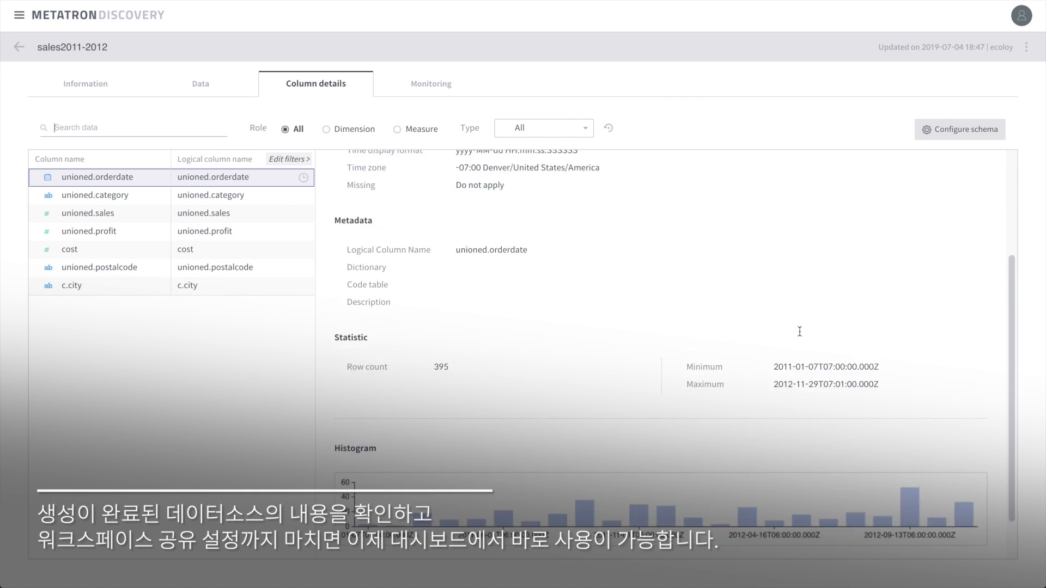
- Review the datasource information and publish settings, then return to the sales date join workbench
click(83, 82)
scroll(290, 279, down, 1)
scroll(290, 282, down, 4)
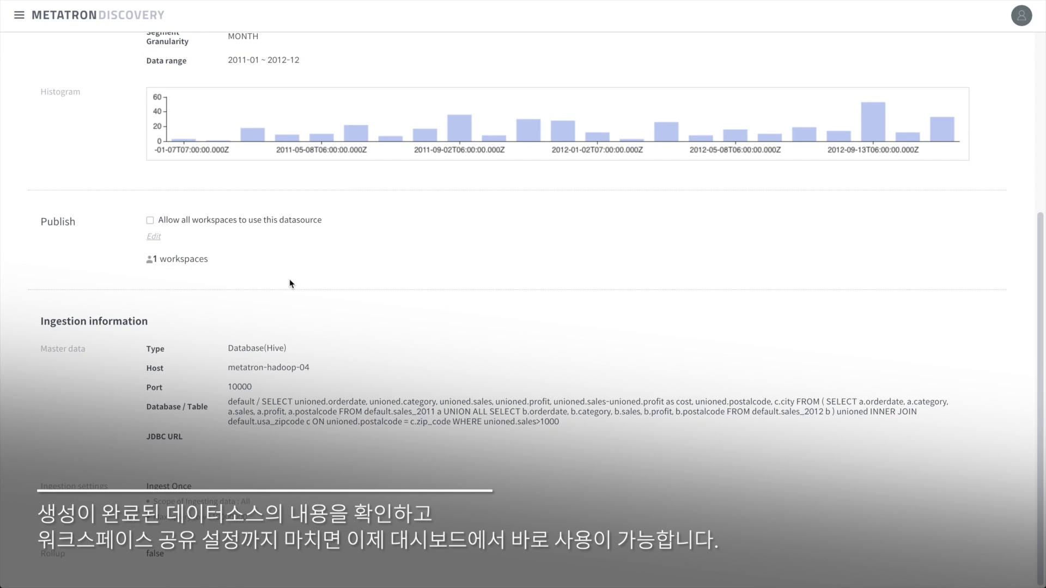
click(153, 238)
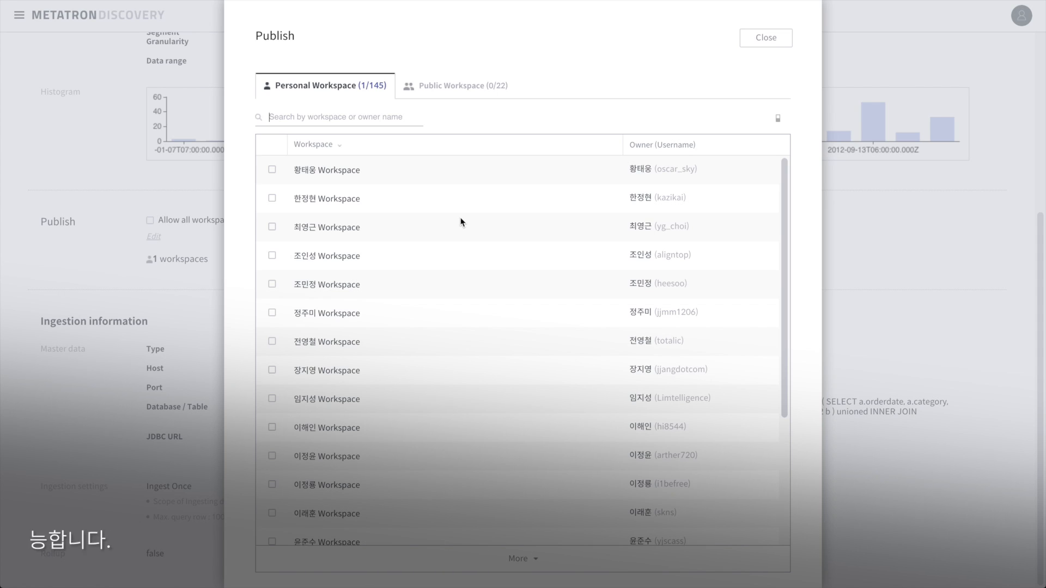
scroll(460, 222, down, 5)
scroll(460, 222, up, 5)
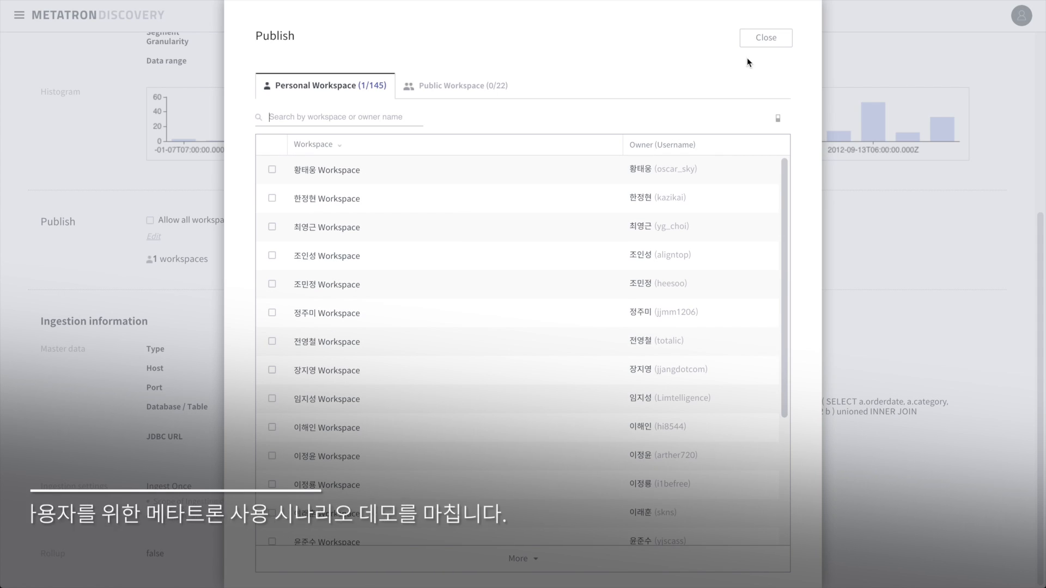
click(765, 38)
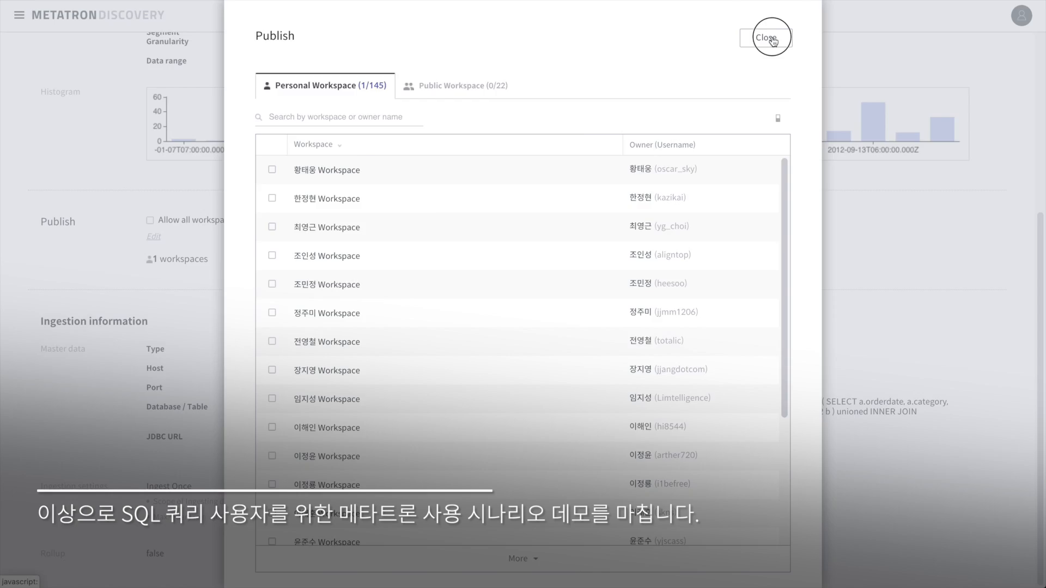
scroll(369, 299, up, 5)
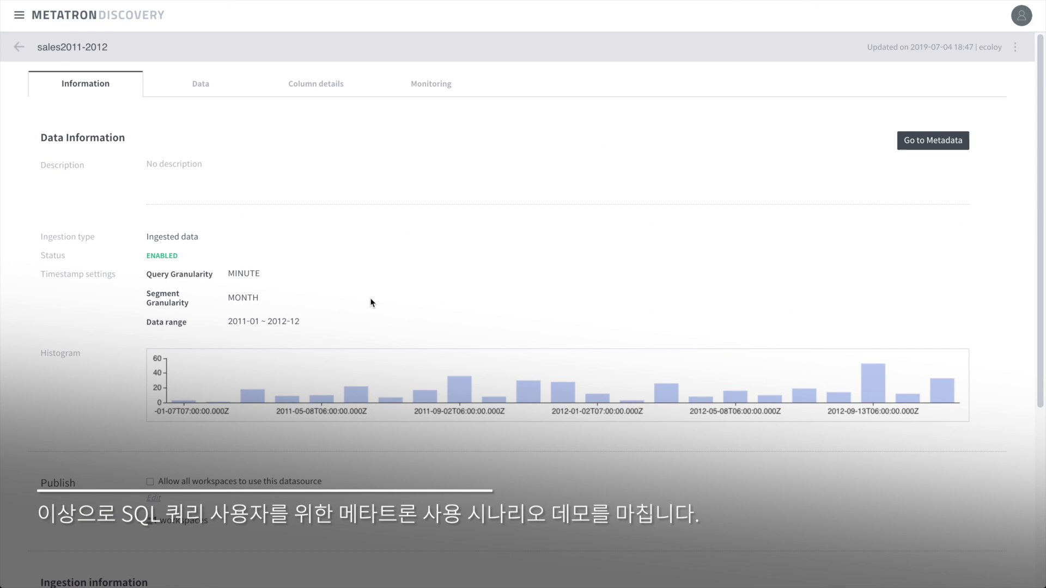
click(19, 47)
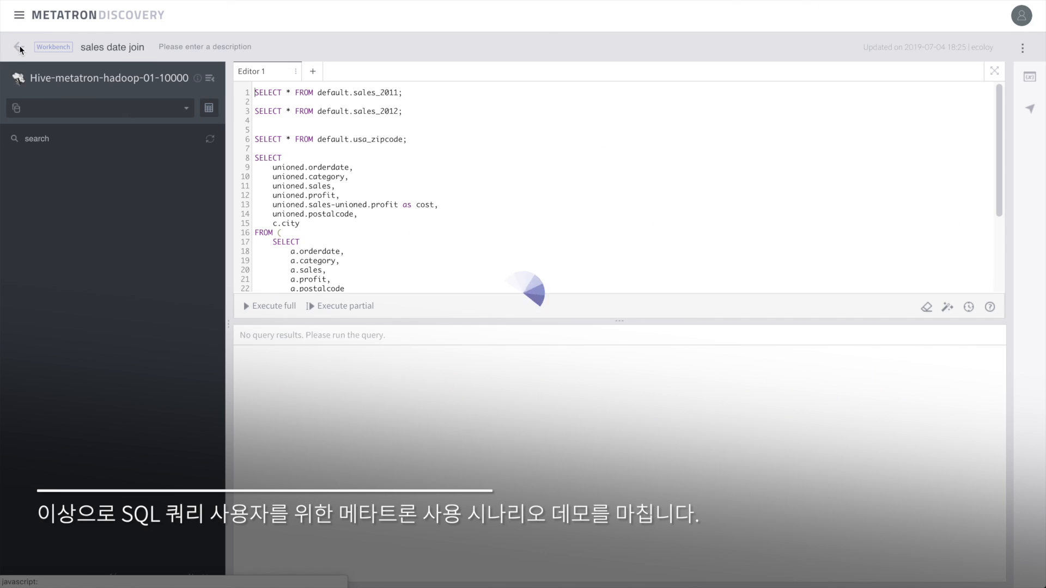